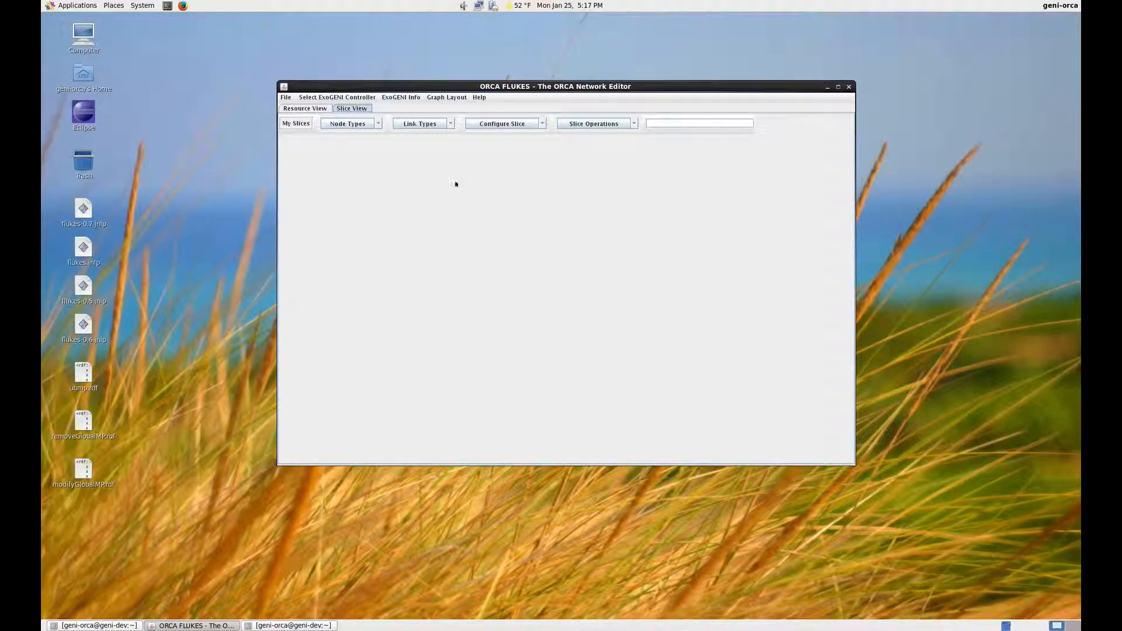
Step: Select the localhost ExoGENI controller and place a new node near the middle of the empty slice canvas
{"action": "left_click", "coordinate": [366, 99]}
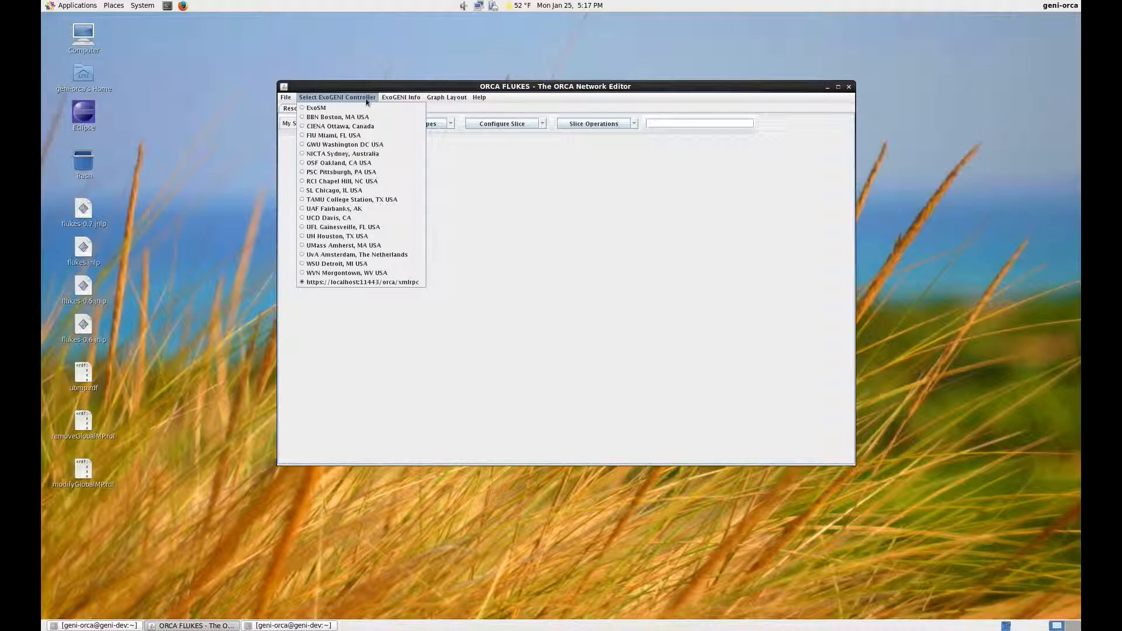
{"action": "left_click", "coordinate": [380, 282]}
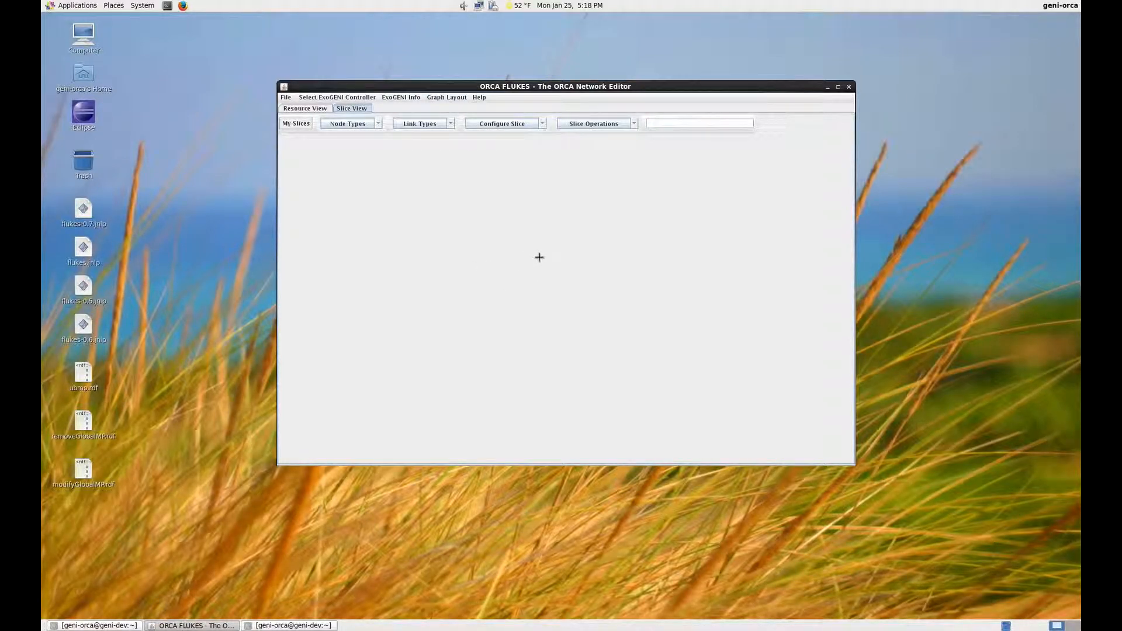
{"action": "left_click", "coordinate": [531, 254]}
{"action": "left_click", "coordinate": [530, 257]}
Step: Set Node0's properties to type XO Medium, image Centos 6.7 v1.0.0 and domain BBN/GPO (Boston, MA USA) XO Rack
{"action": "right_click", "coordinate": [530, 256]}
{"action": "left_click", "coordinate": [577, 303]}
{"action": "left_click", "coordinate": [624, 303]}
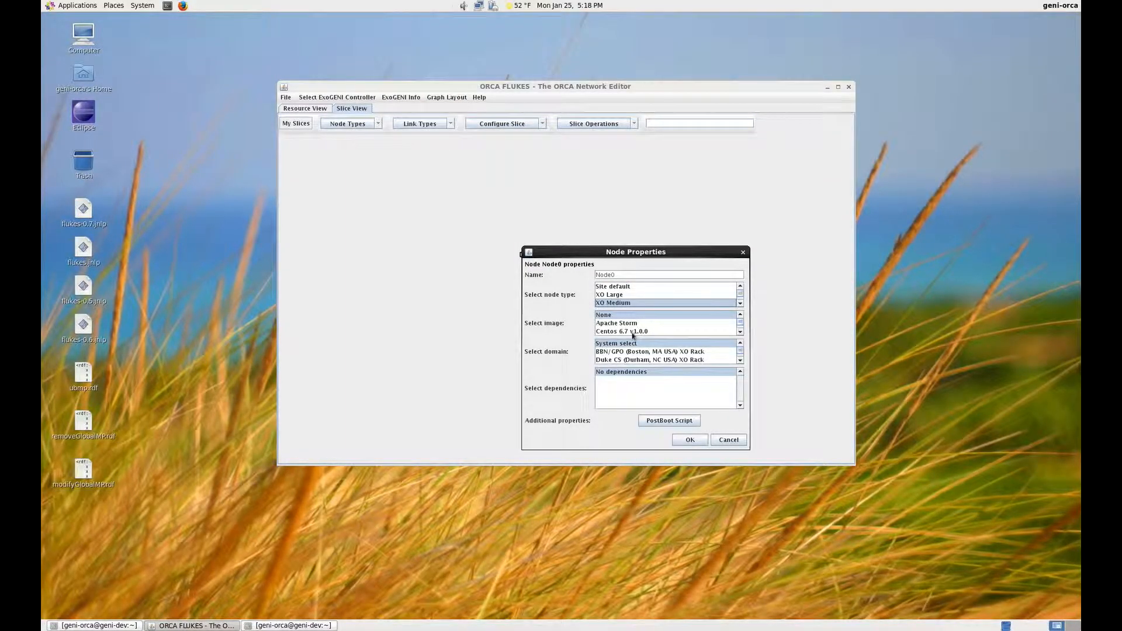
{"action": "left_click", "coordinate": [631, 331]}
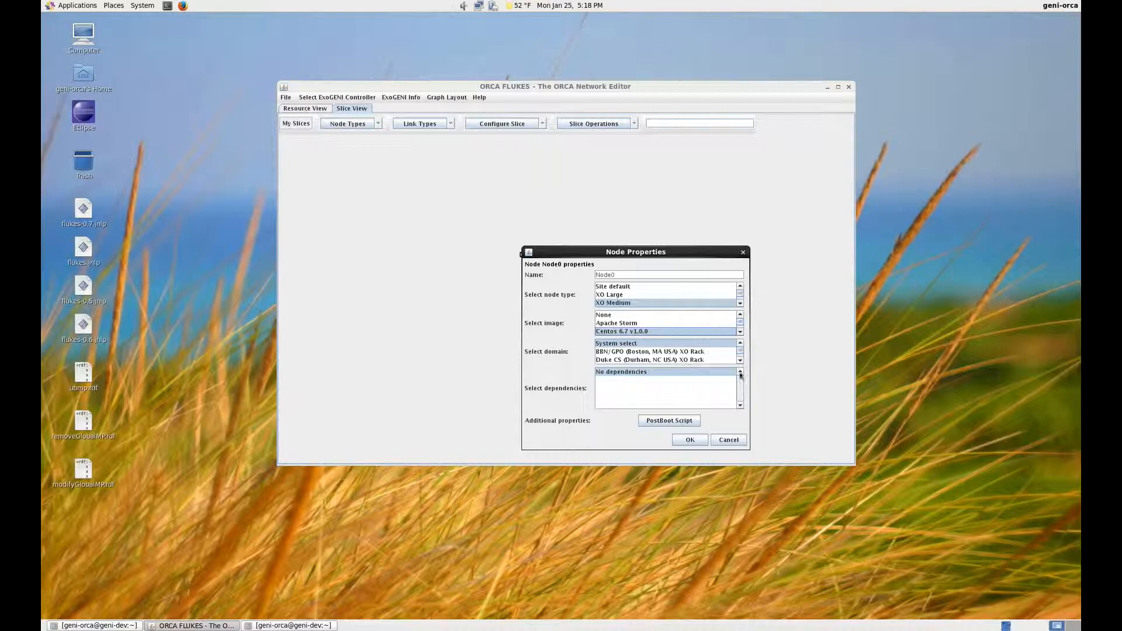
{"action": "left_click", "coordinate": [708, 352]}
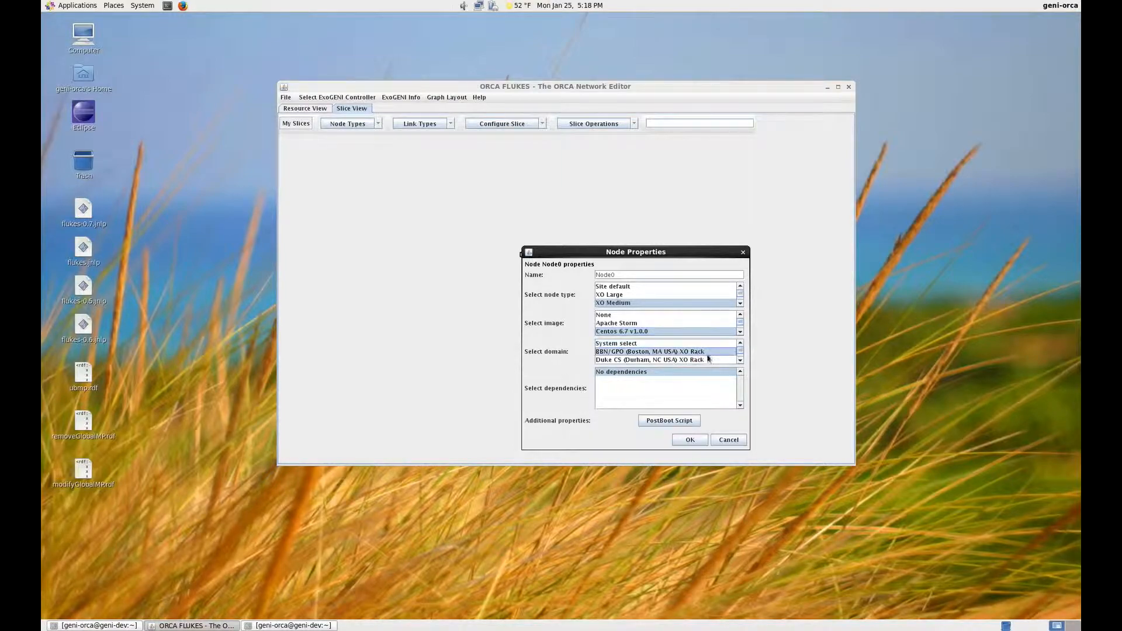
{"action": "left_click", "coordinate": [691, 441]}
Step: Name the slice modify-slice, submit it to the controller and dismiss the controller response
{"action": "left_click", "coordinate": [658, 126]}
{"action": "type", "text": "modify-slice"}
{"action": "left_click", "coordinate": [633, 123]}
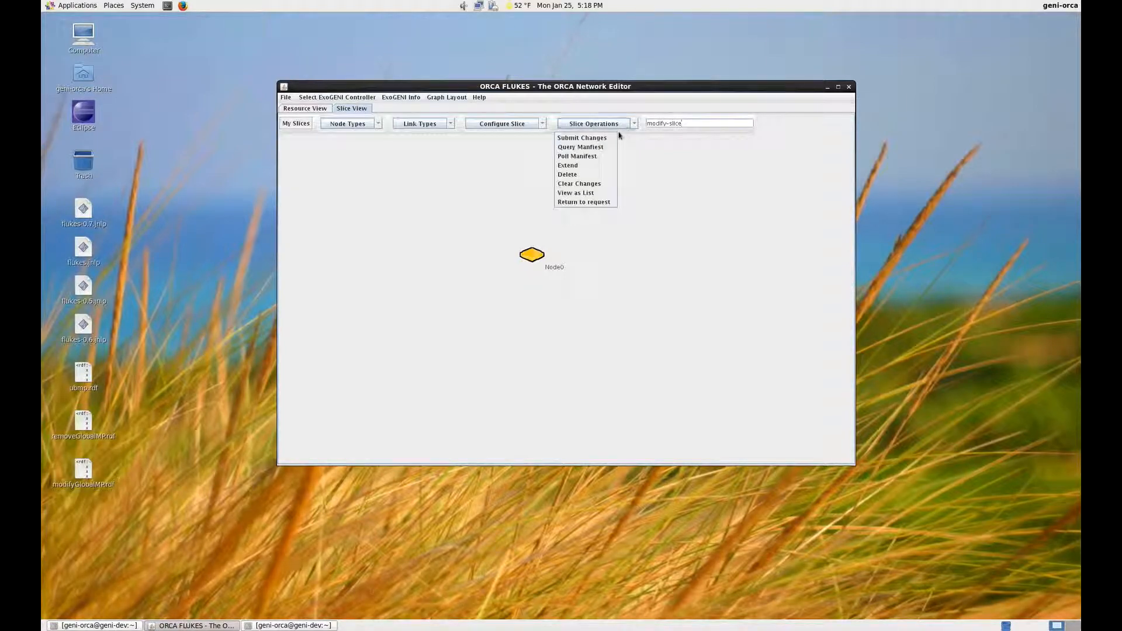
{"action": "left_click", "coordinate": [588, 138]}
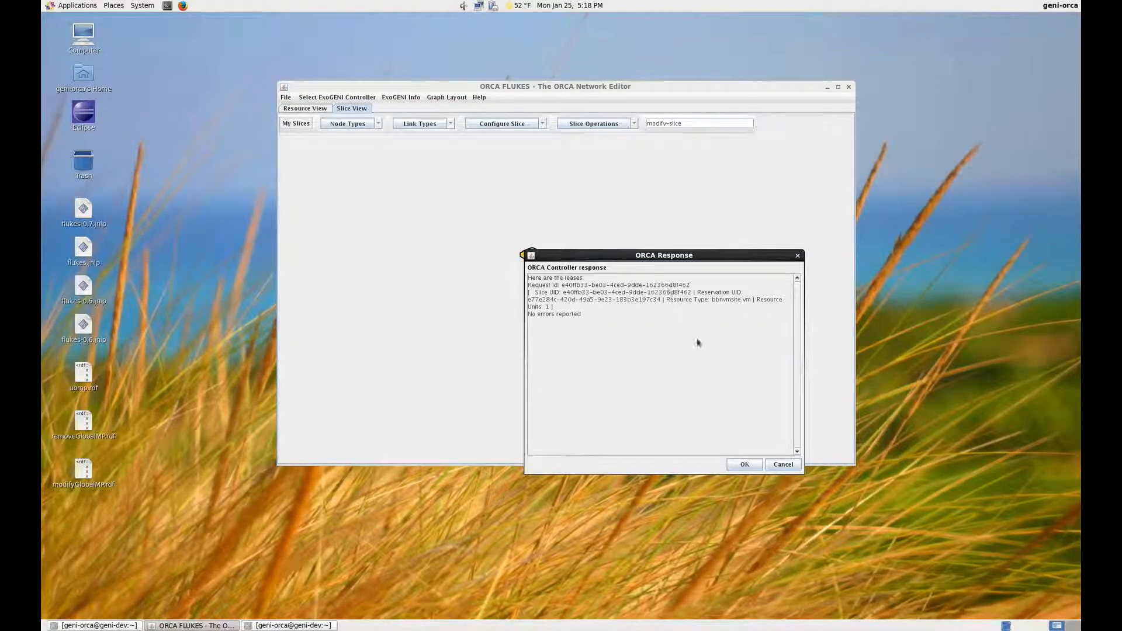
{"action": "left_click", "coordinate": [745, 465]}
Step: Poll the manifest of modify-slice and position Node0 in the lower centre of the canvas
{"action": "left_click", "coordinate": [633, 123]}
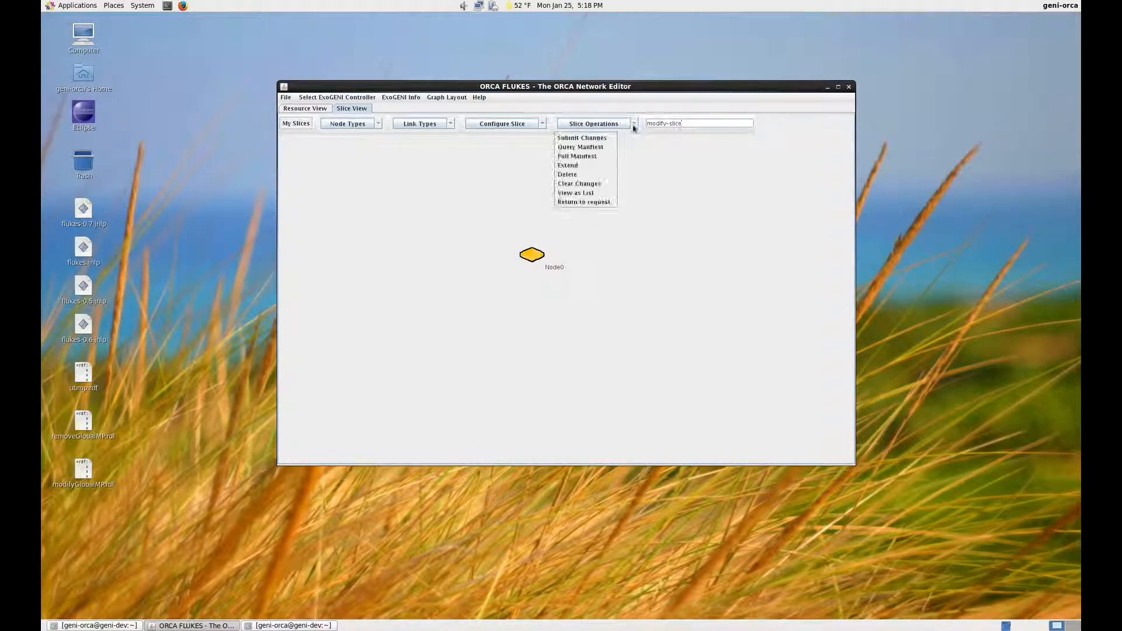
{"action": "left_click", "coordinate": [579, 157]}
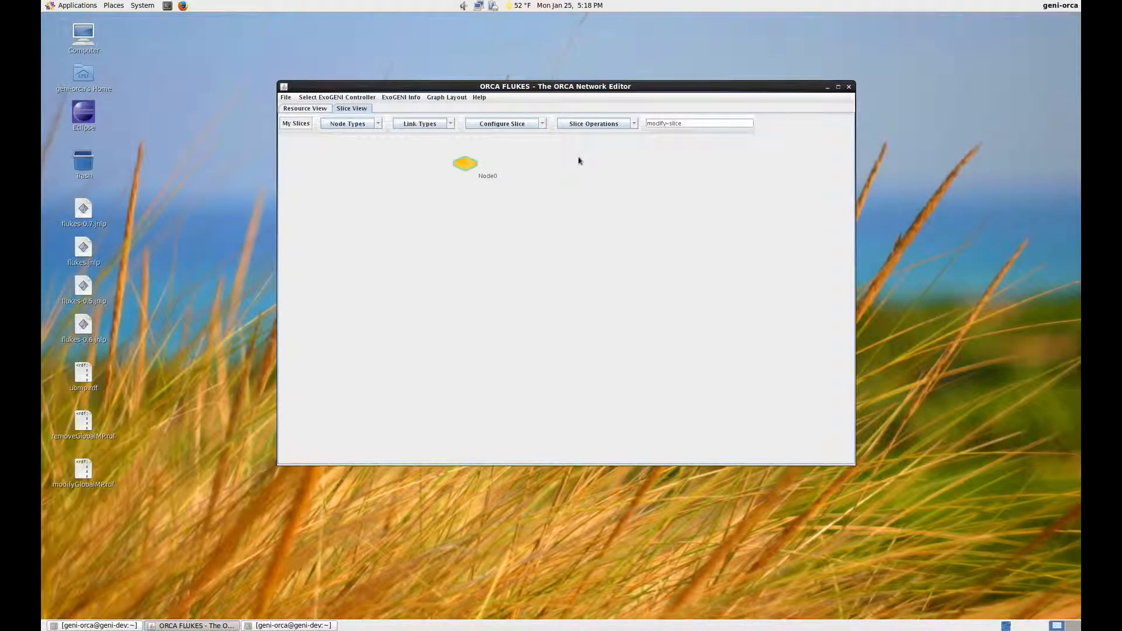
{"action": "right_click", "coordinate": [612, 224]}
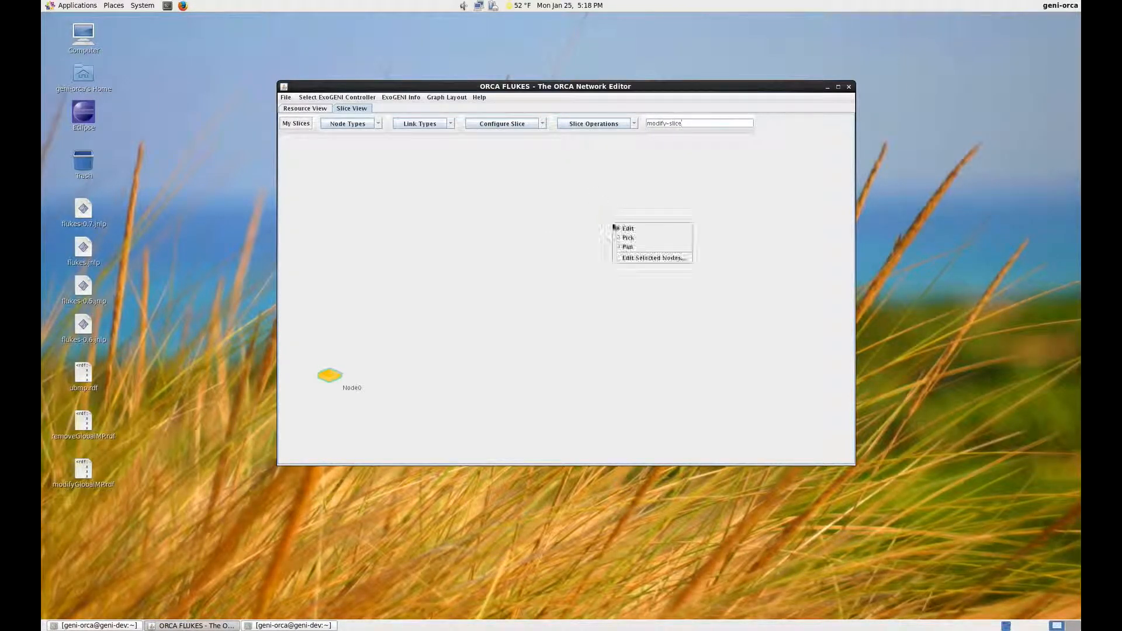
{"action": "left_click", "coordinate": [631, 248]}
{"action": "left_click_drag", "start_coordinate": [462, 316], "coordinate": [653, 228]}
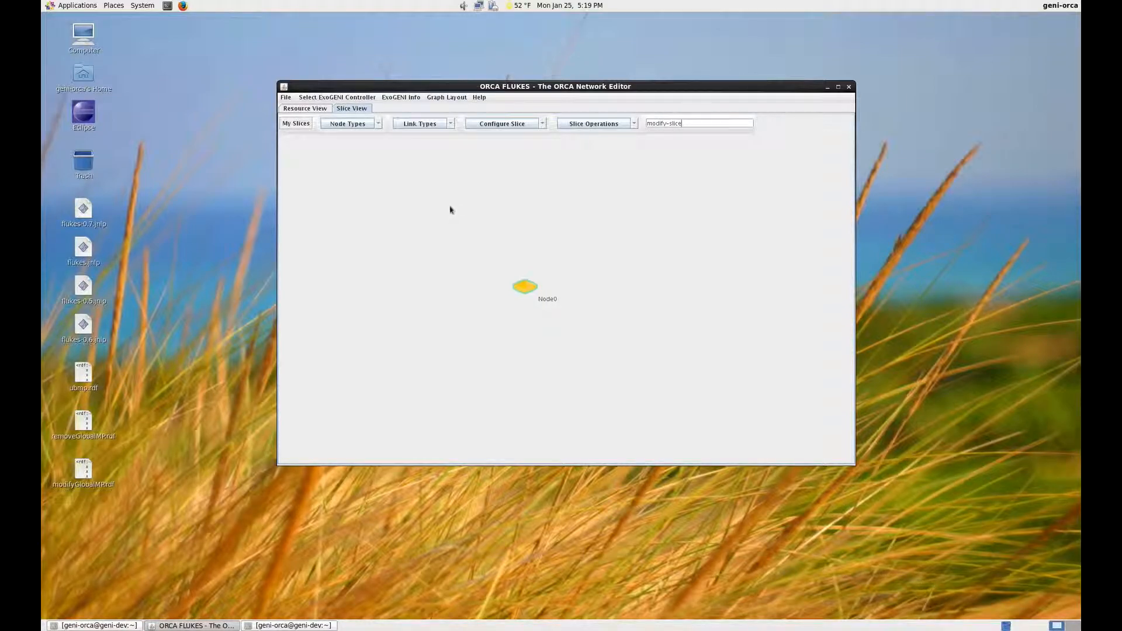
{"action": "left_click_drag", "start_coordinate": [519, 279], "coordinate": [325, 368]}
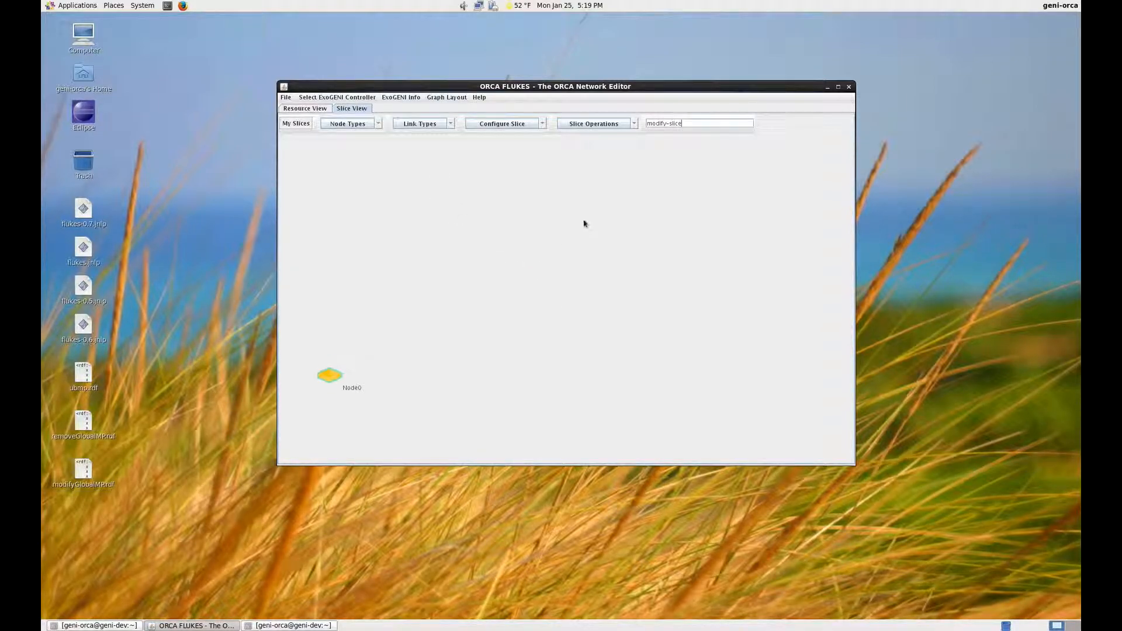
{"action": "left_click_drag", "start_coordinate": [588, 218], "coordinate": [693, 190]}
Step: Add two nodes above Node0 and link all three nodes to each other in a triangle
{"action": "right_click", "coordinate": [442, 211]}
{"action": "left_click", "coordinate": [461, 215]}
{"action": "left_click", "coordinate": [611, 206]}
{"action": "mouse_move", "coordinate": [454, 220]}
{"action": "left_mouse_down"}
{"action": "mouse_move", "coordinate": [607, 201]}
{"action": "mouse_move", "coordinate": [533, 305]}
{"action": "mouse_move", "coordinate": [448, 221]}
{"action": "left_mouse_up"}
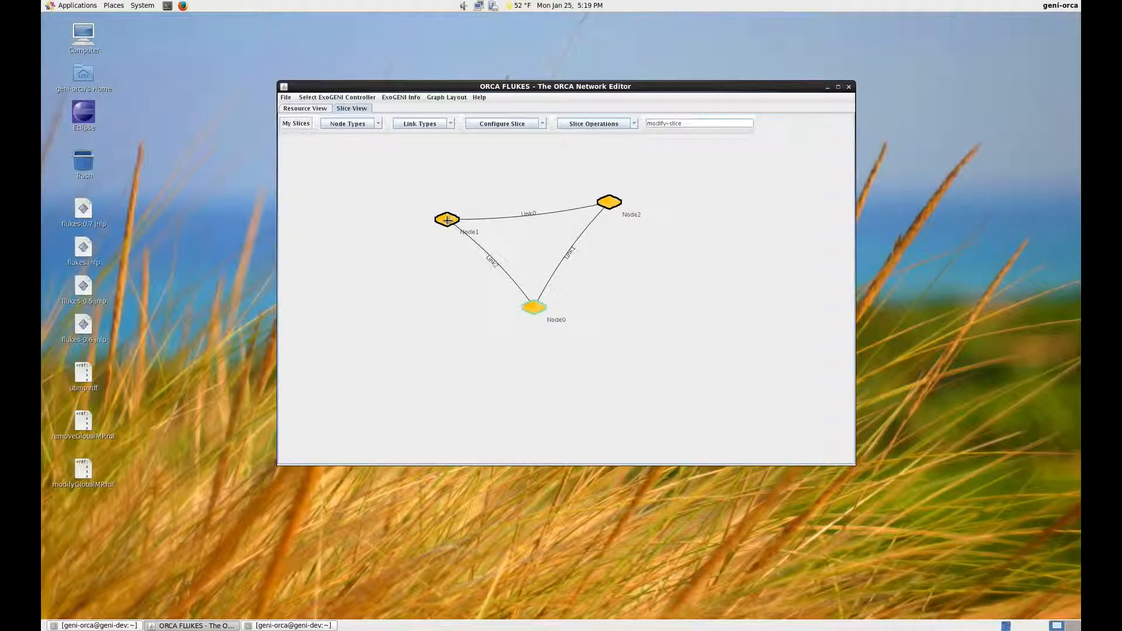
{"action": "right_click", "coordinate": [712, 184]}
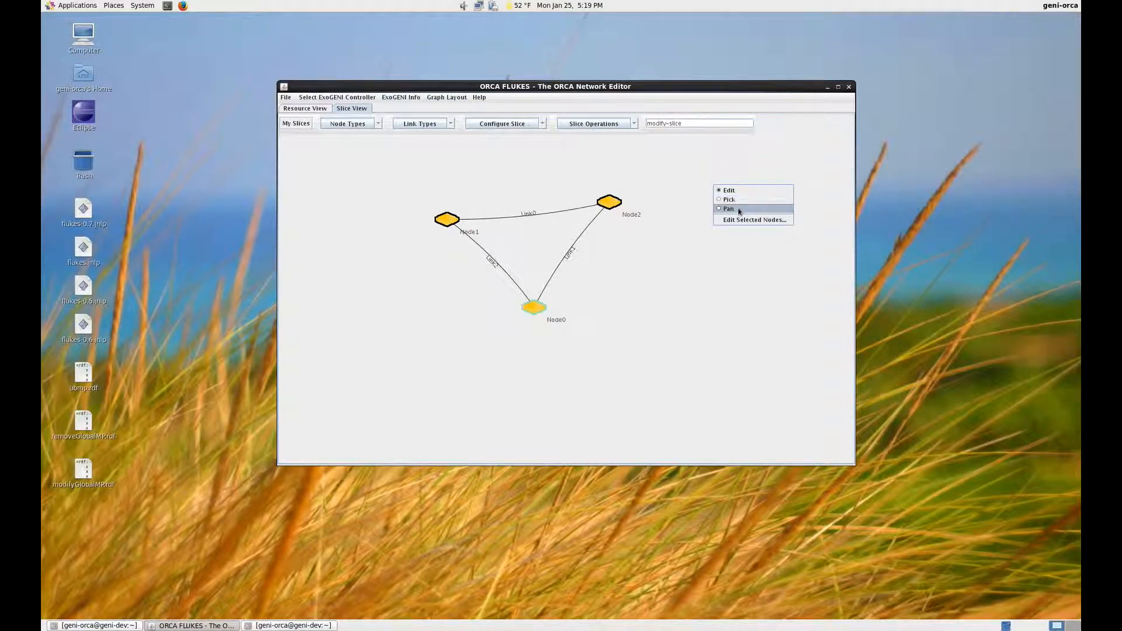
{"action": "left_click", "coordinate": [739, 220]}
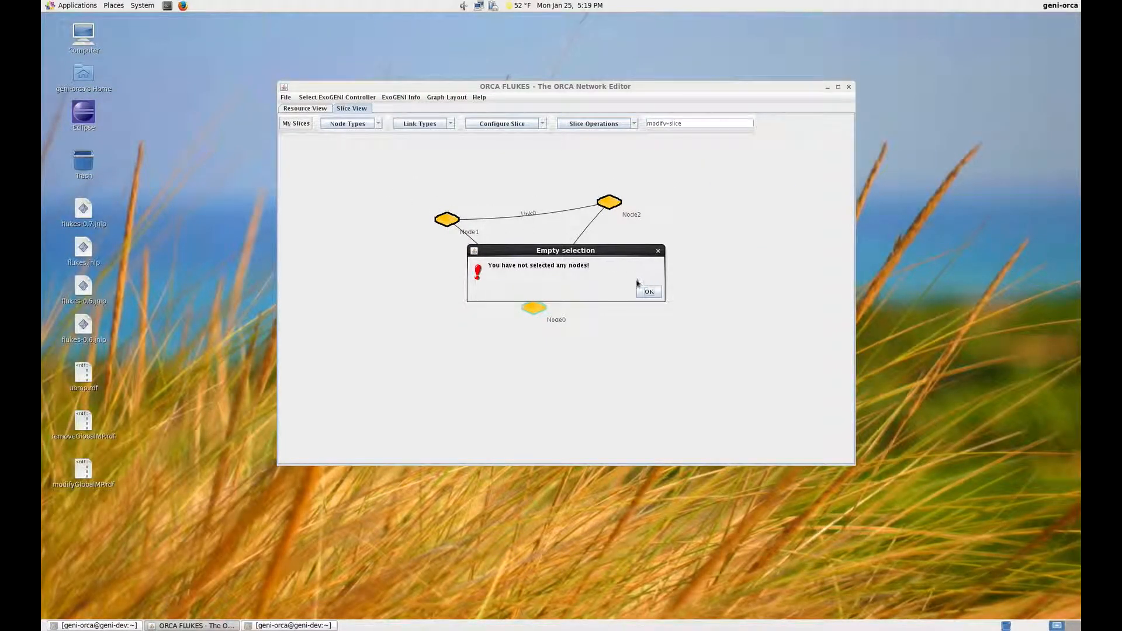
{"action": "left_click", "coordinate": [648, 291]}
{"action": "left_click", "coordinate": [408, 181]}
{"action": "left_click", "coordinate": [409, 181]}
{"action": "right_click", "coordinate": [408, 181]}
{"action": "left_click", "coordinate": [430, 187]}
{"action": "left_click", "coordinate": [599, 289]}
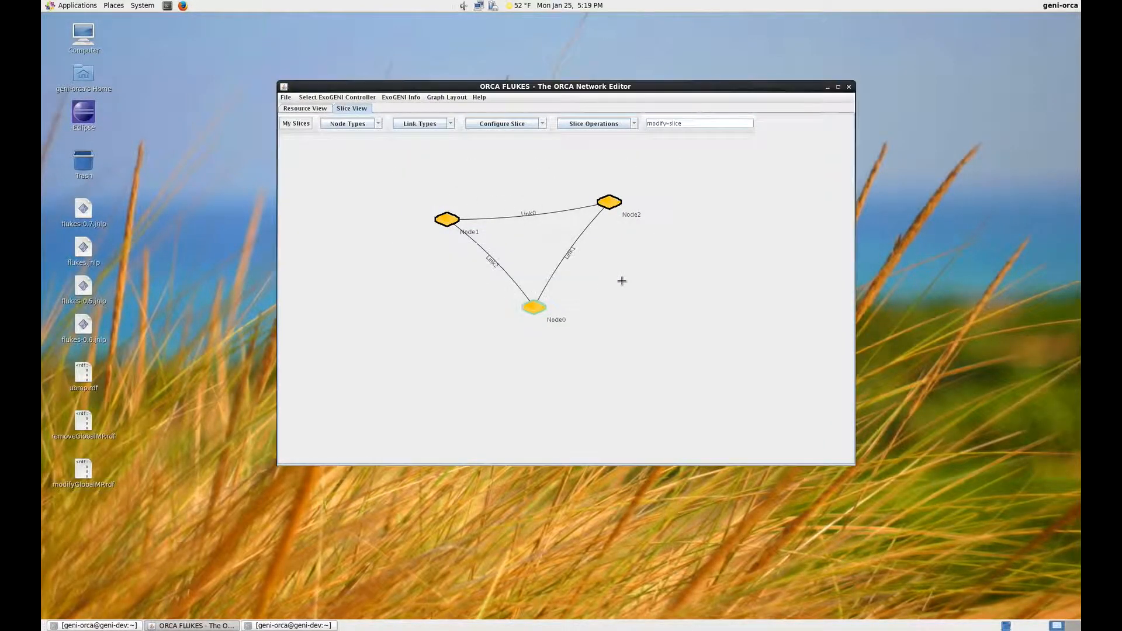
Step: Select Node1 and Node2 together and set both to XO Medium, image Apache Storm and domain BBN/GPO (Boston, MA USA) XO Rack
{"action": "right_click", "coordinate": [689, 227]}
{"action": "left_click", "coordinate": [705, 241]}
{"action": "left_click_drag", "start_coordinate": [409, 175], "coordinate": [728, 268]}
{"action": "right_click", "coordinate": [626, 237]}
{"action": "left_click", "coordinate": [649, 271]}
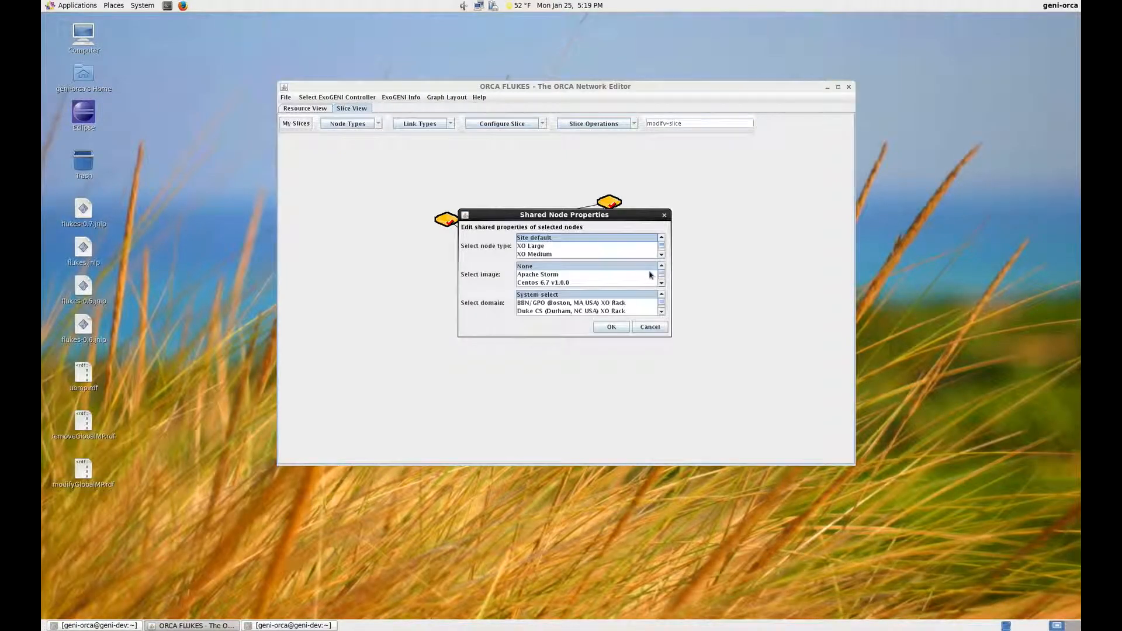
{"action": "left_click", "coordinate": [558, 255]}
{"action": "left_click", "coordinate": [558, 274]}
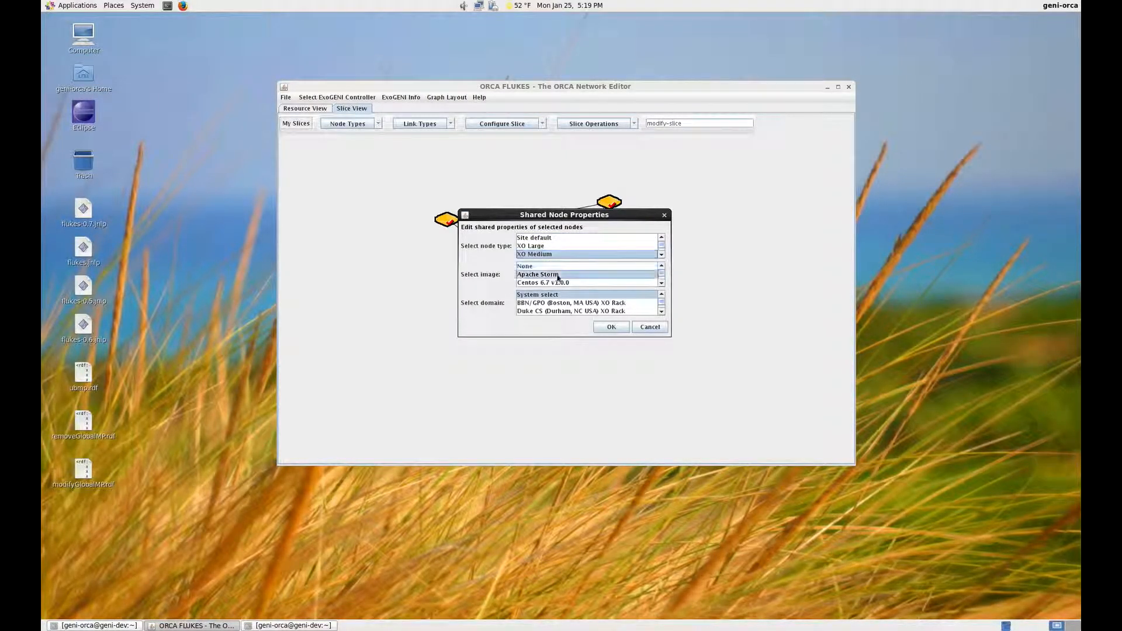
{"action": "left_click", "coordinate": [617, 304]}
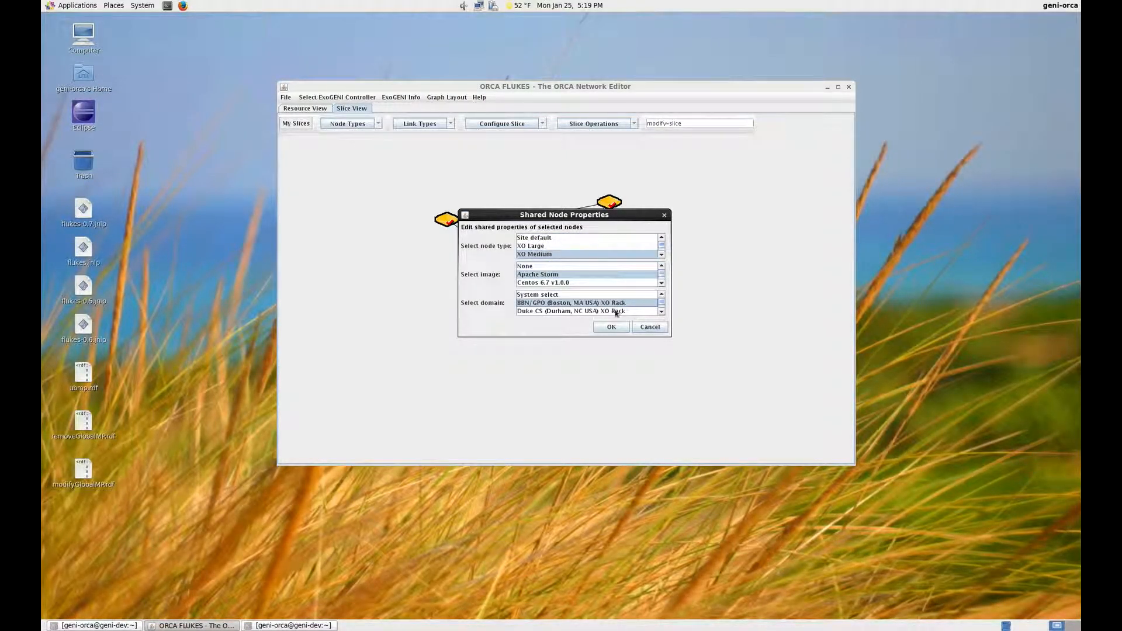
{"action": "left_click", "coordinate": [611, 328]}
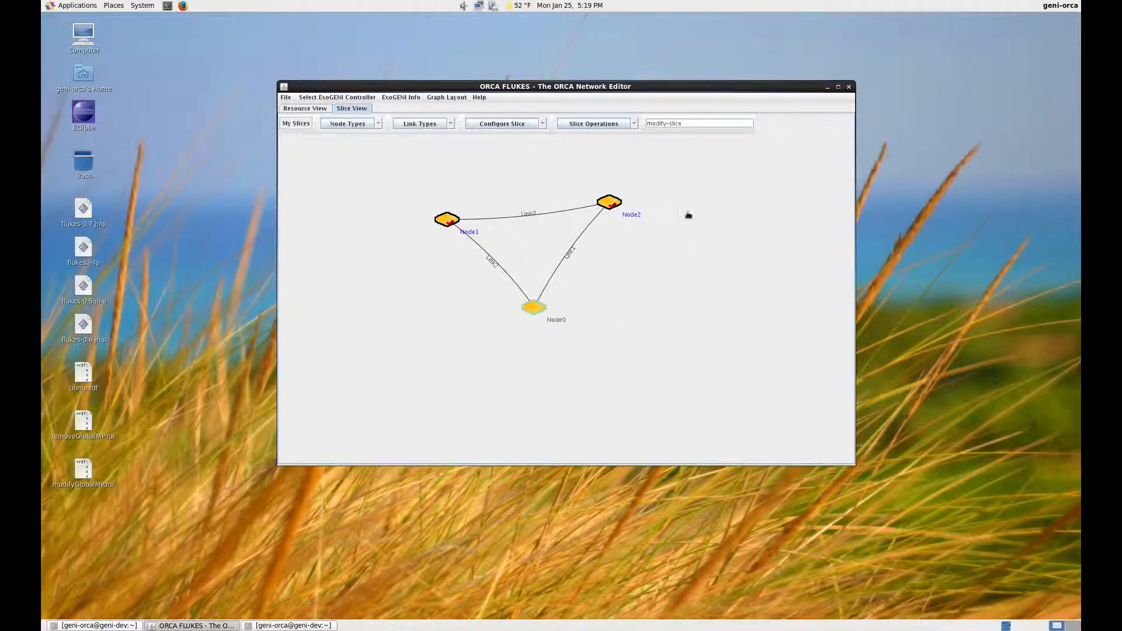
Step: Return the canvas to Edit mode and assign IP addresses to the triangle topology with Auto IP
{"action": "left_click", "coordinate": [678, 226]}
{"action": "right_click", "coordinate": [681, 227]}
{"action": "left_click", "coordinate": [694, 233]}
{"action": "left_click", "coordinate": [541, 123]}
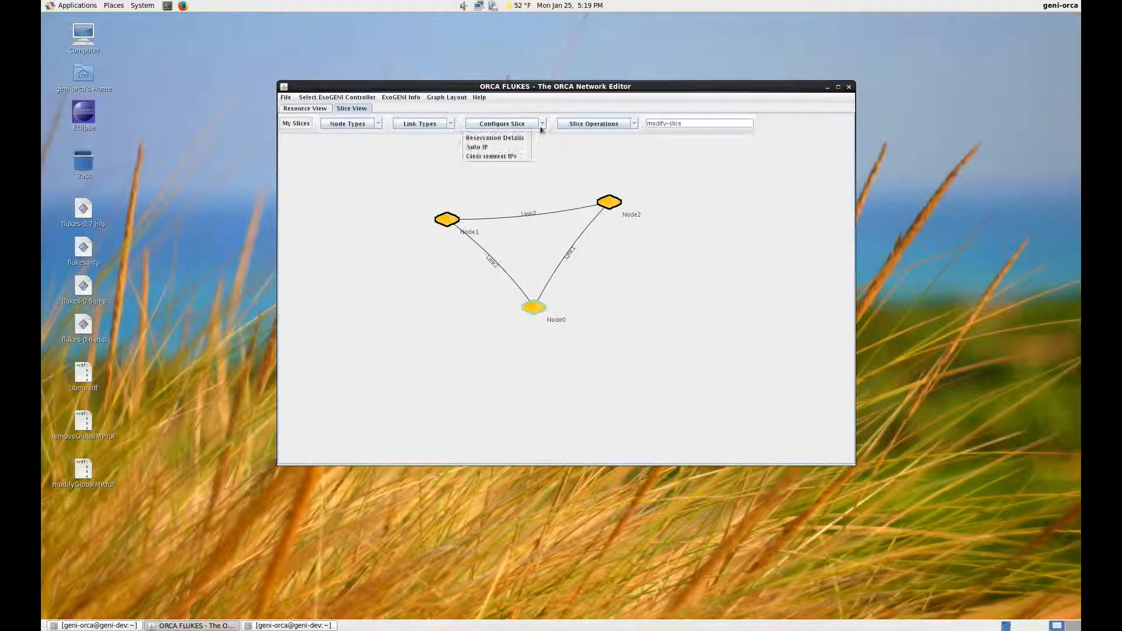
{"action": "left_click", "coordinate": [475, 147]}
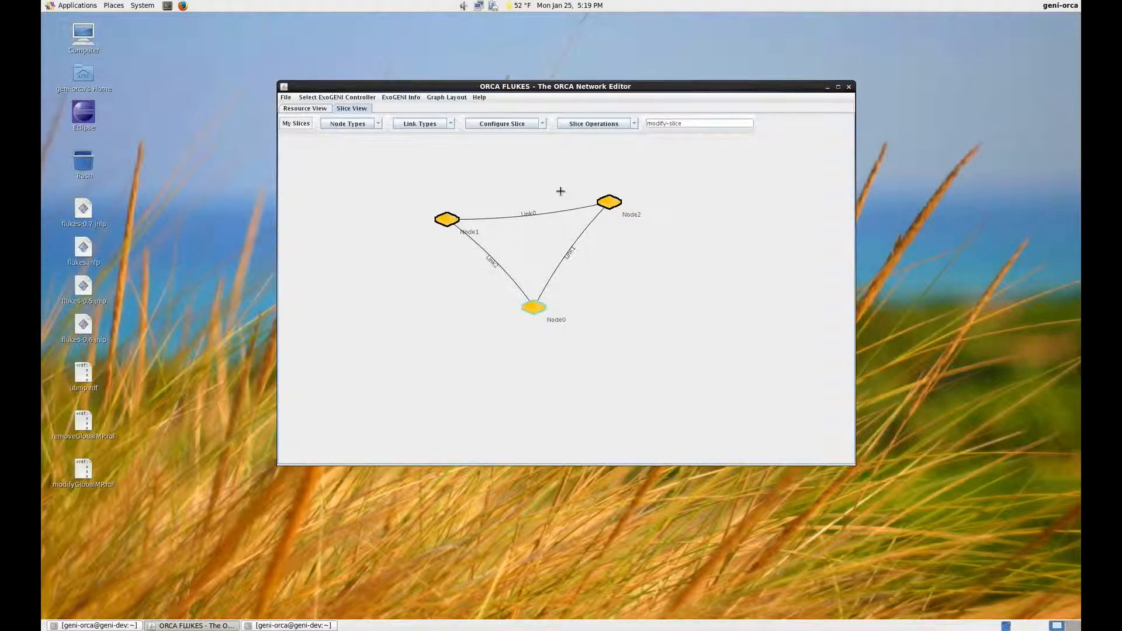
Step: Submit the triangle topology changes for modify-slice and poll the updated manifest
{"action": "left_click", "coordinate": [634, 124]}
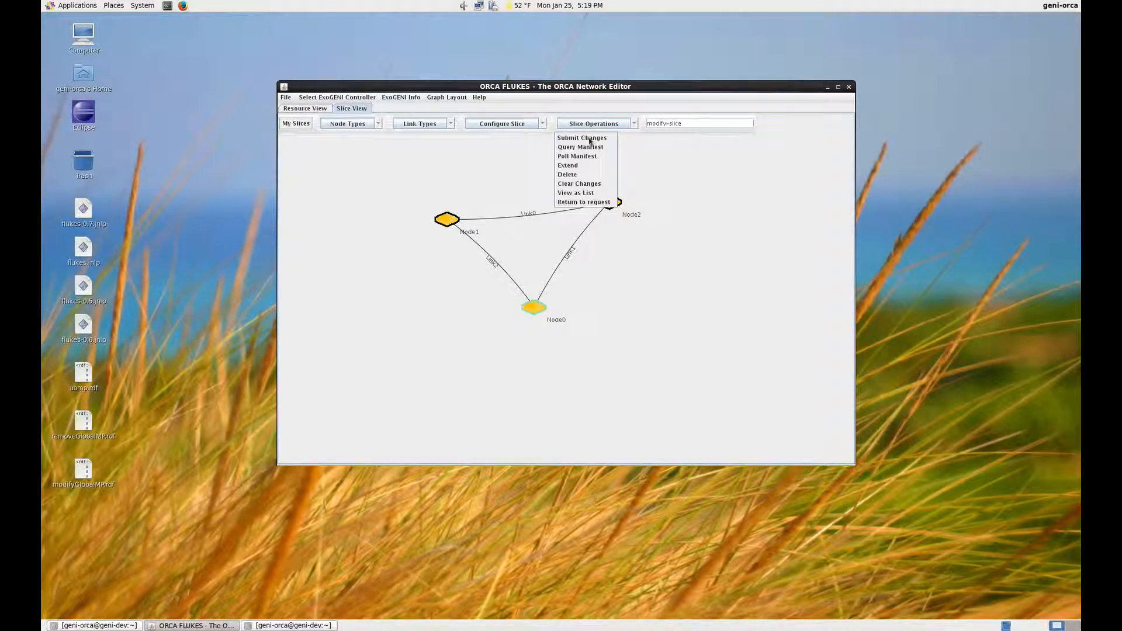
{"action": "left_click", "coordinate": [596, 141]}
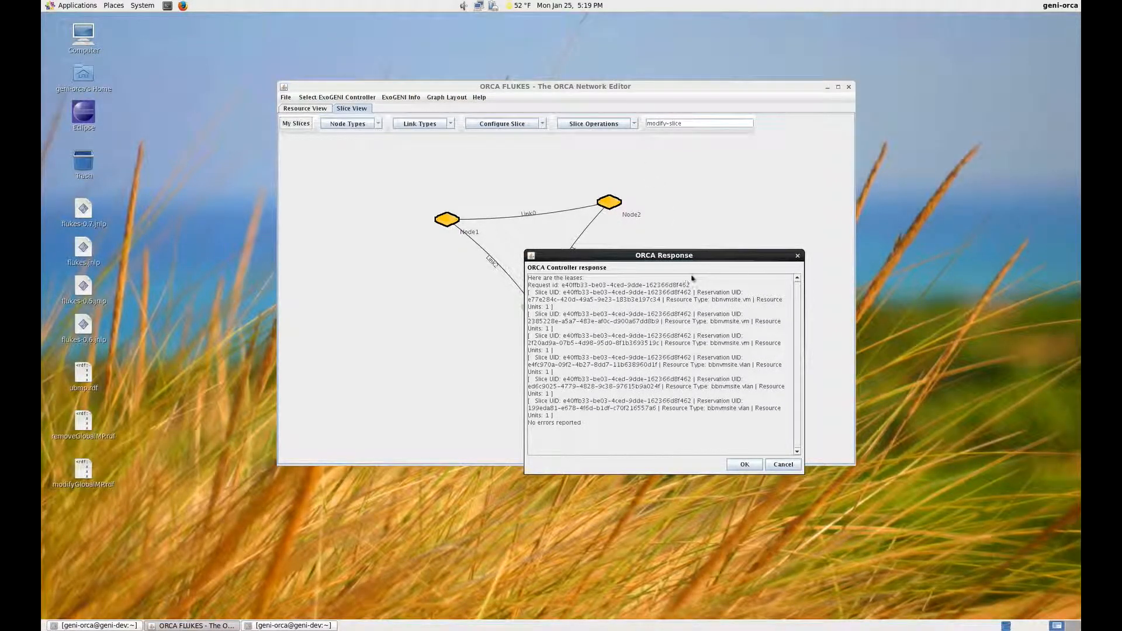
{"action": "left_click", "coordinate": [748, 465]}
{"action": "left_click", "coordinate": [633, 124]}
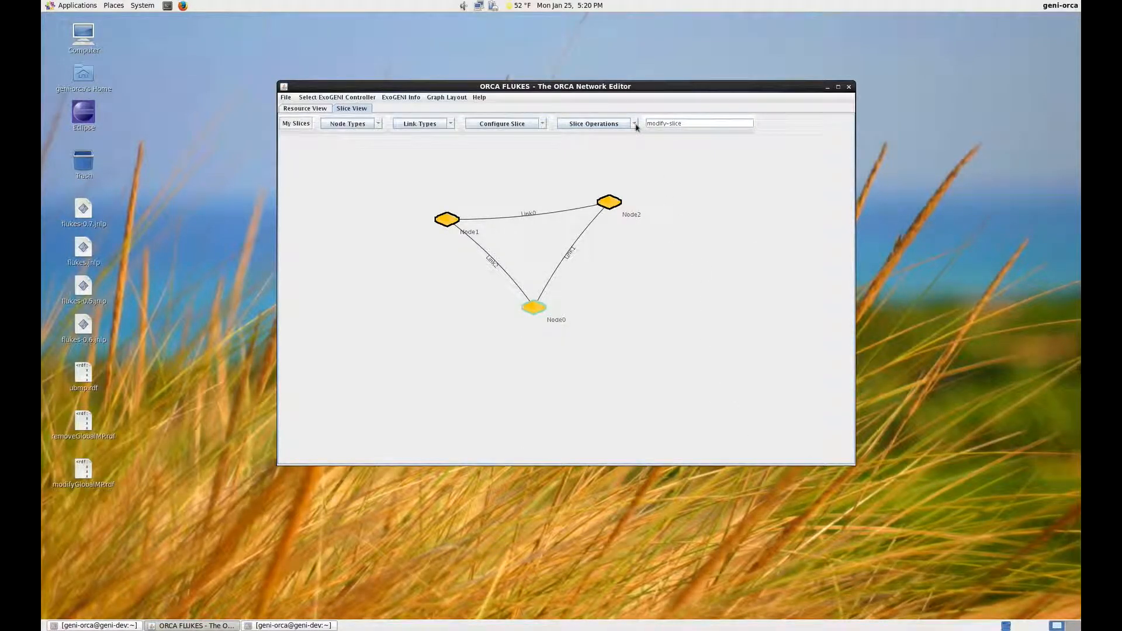
{"action": "left_click", "coordinate": [581, 155]}
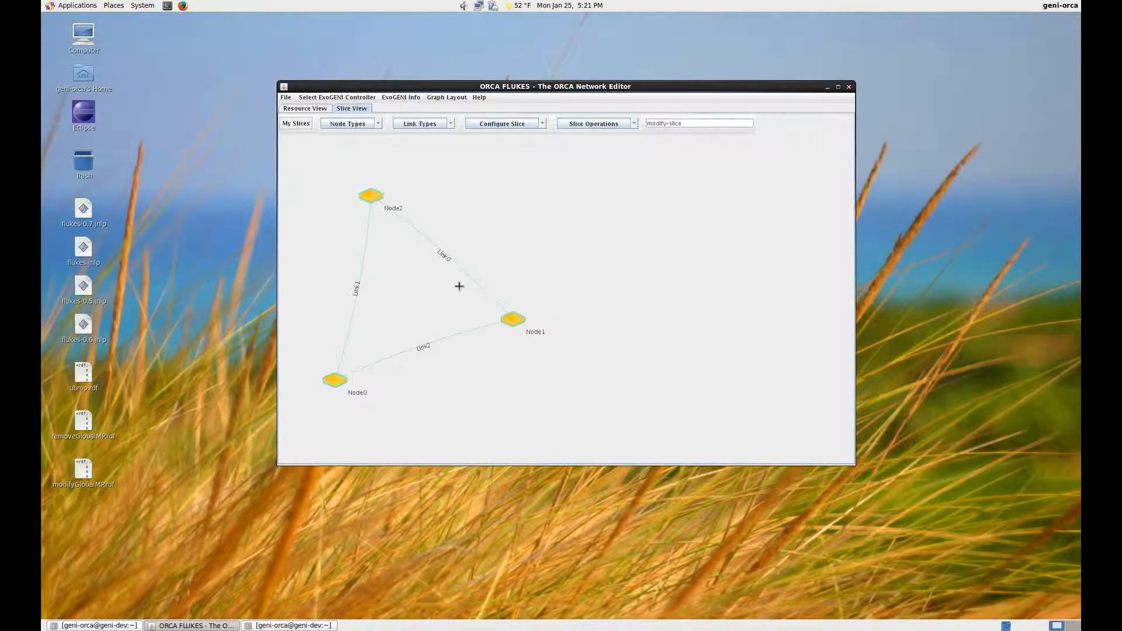
Step: Delete the three links between the nodes: Link0, Link2 and Link1
{"action": "left_click", "coordinate": [445, 256]}
{"action": "right_click", "coordinate": [445, 255]}
{"action": "left_click", "coordinate": [470, 257]}
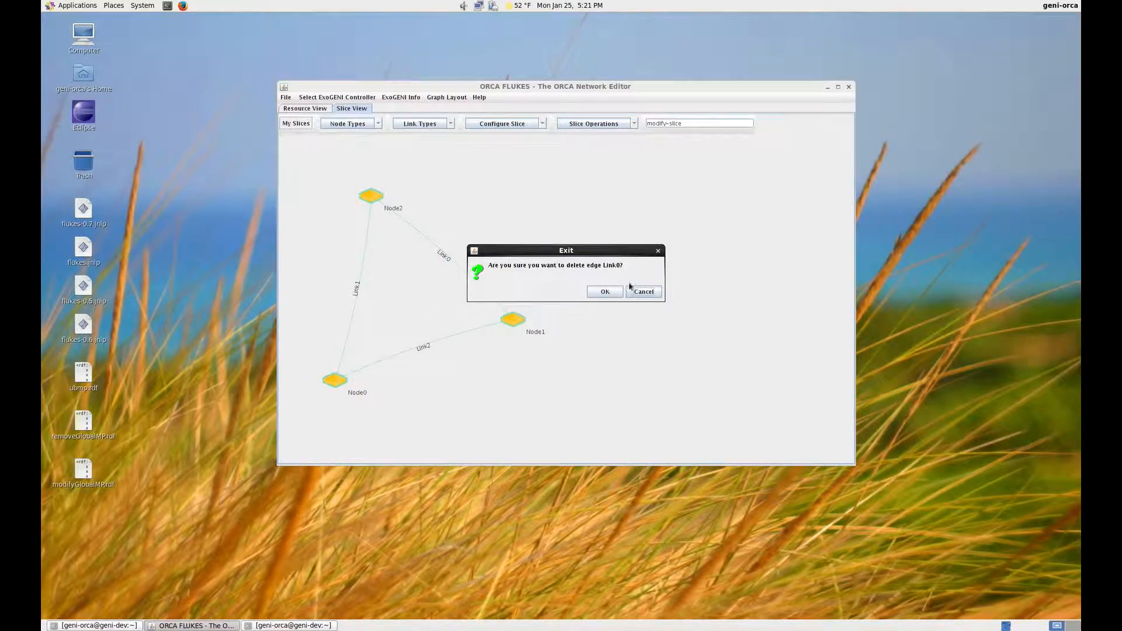
{"action": "left_click", "coordinate": [602, 291]}
{"action": "right_click", "coordinate": [432, 343]}
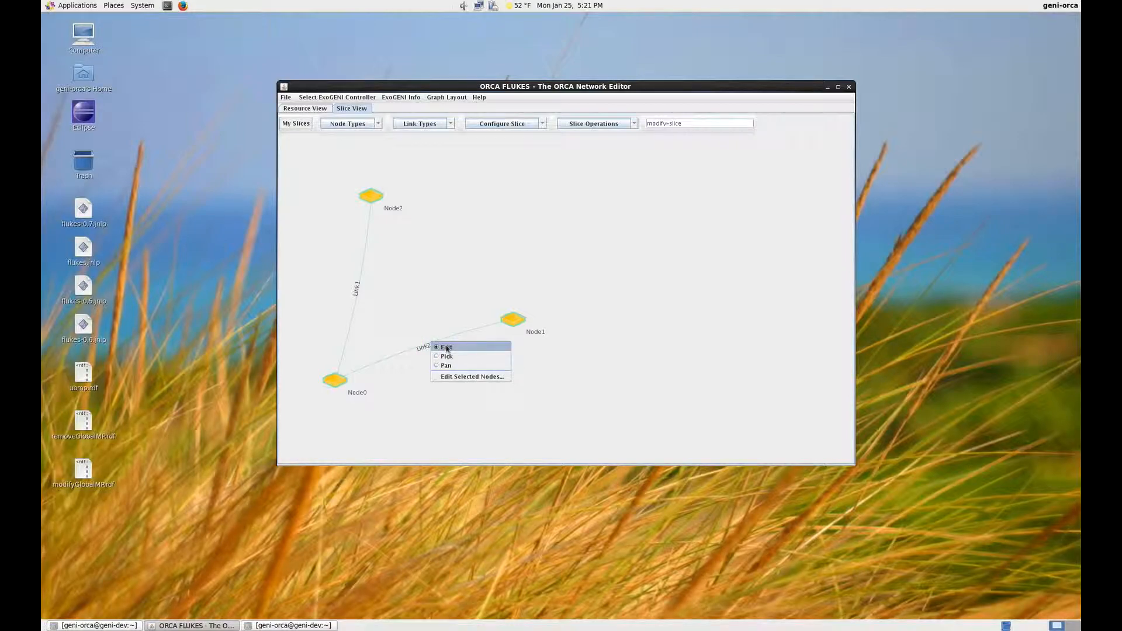
{"action": "right_click", "coordinate": [422, 349]}
{"action": "left_click", "coordinate": [443, 355]}
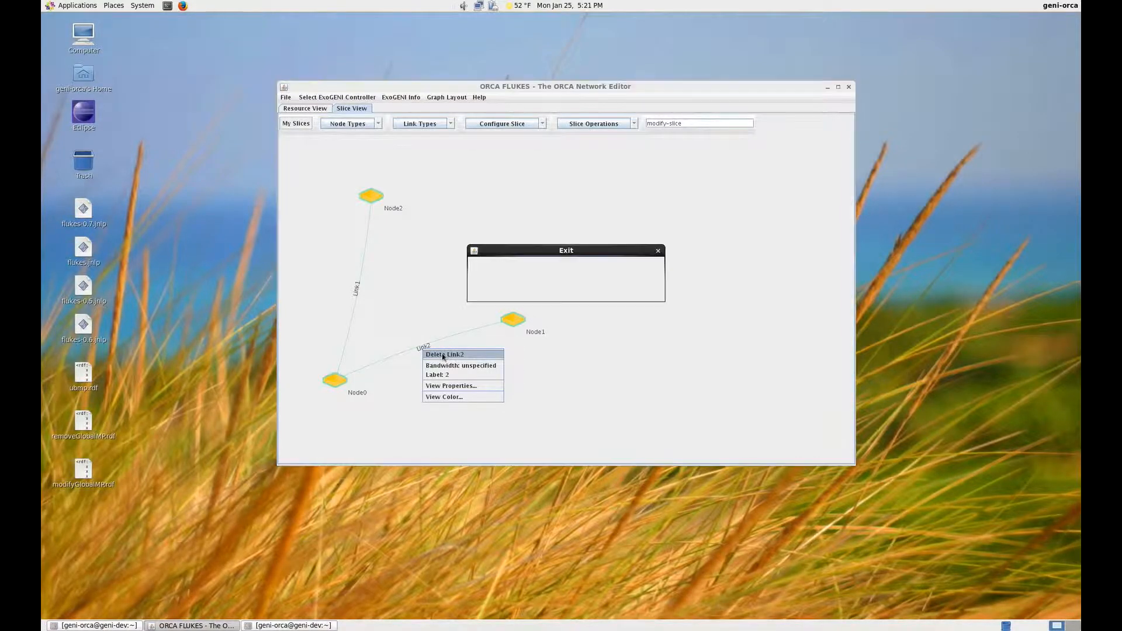
{"action": "left_click", "coordinate": [601, 291]}
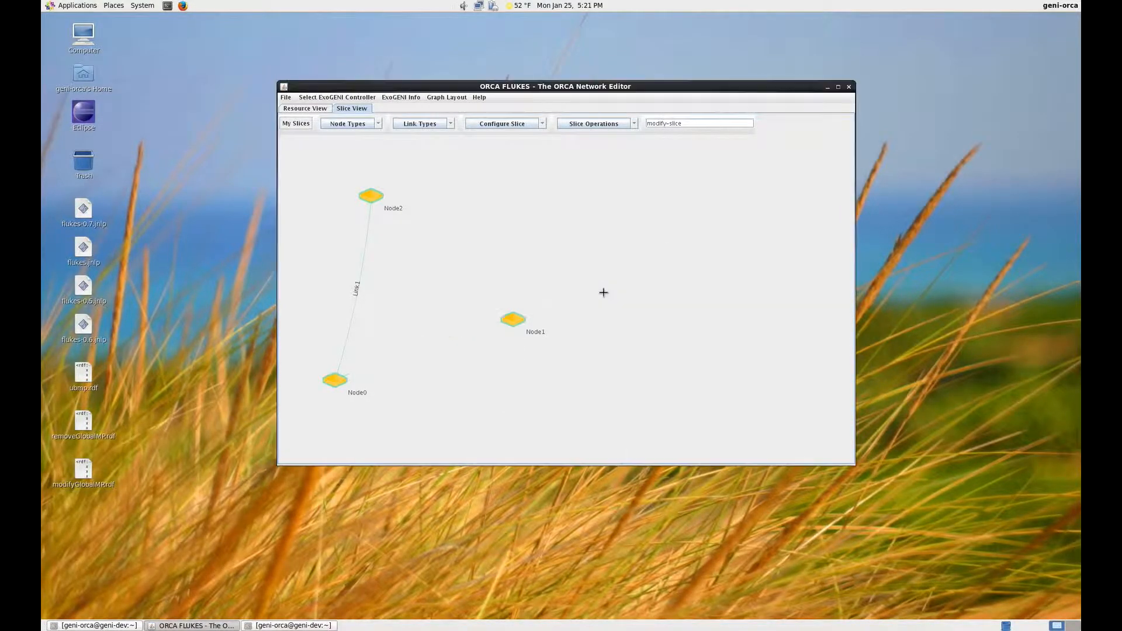
{"action": "right_click", "coordinate": [355, 290]}
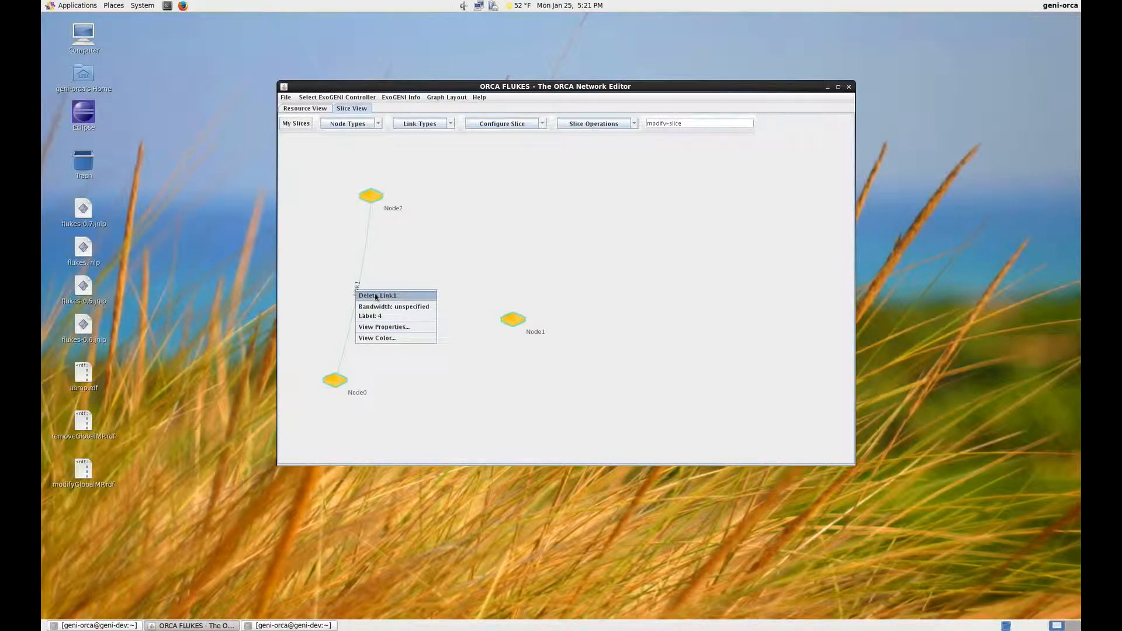
{"action": "left_click", "coordinate": [376, 295]}
{"action": "left_click", "coordinate": [601, 291]}
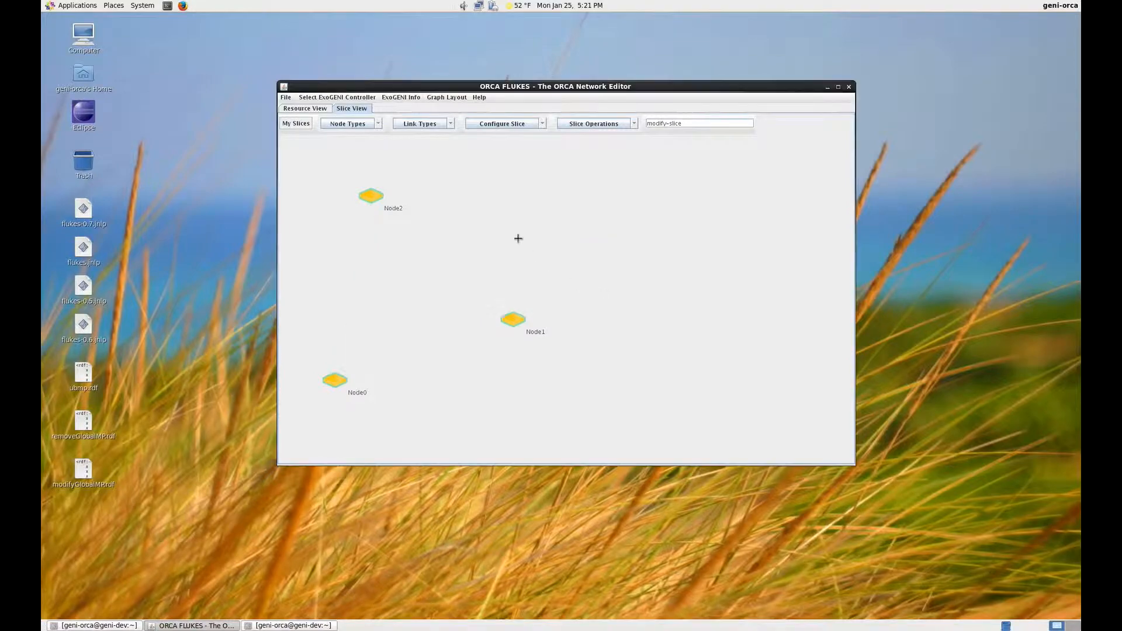
Step: Place a VLAN between the three unlinked nodes and connect it to Node2 and Node0
{"action": "left_click", "coordinate": [378, 123]}
{"action": "left_click", "coordinate": [354, 159]}
{"action": "left_click", "coordinate": [403, 293]}
{"action": "left_click_drag", "start_coordinate": [403, 293], "coordinate": [373, 198]}
{"action": "left_click_drag", "start_coordinate": [402, 293], "coordinate": [334, 380]}
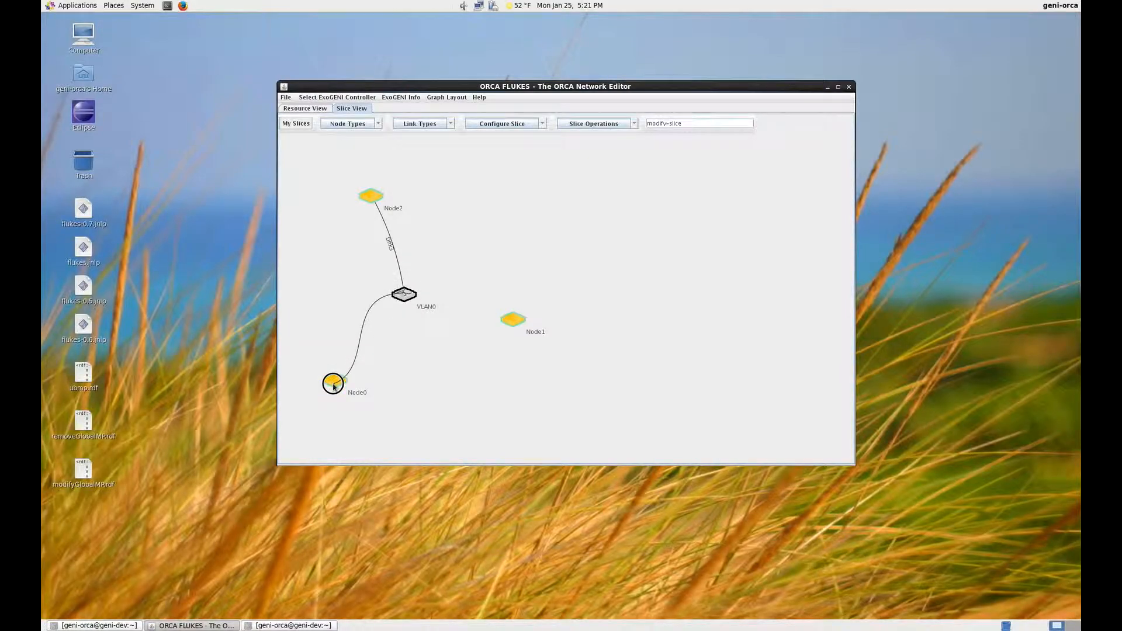
{"action": "left_click", "coordinate": [412, 293]}
{"action": "right_click", "coordinate": [416, 295]}
{"action": "left_click", "coordinate": [430, 301]}
{"action": "left_click", "coordinate": [593, 293]}
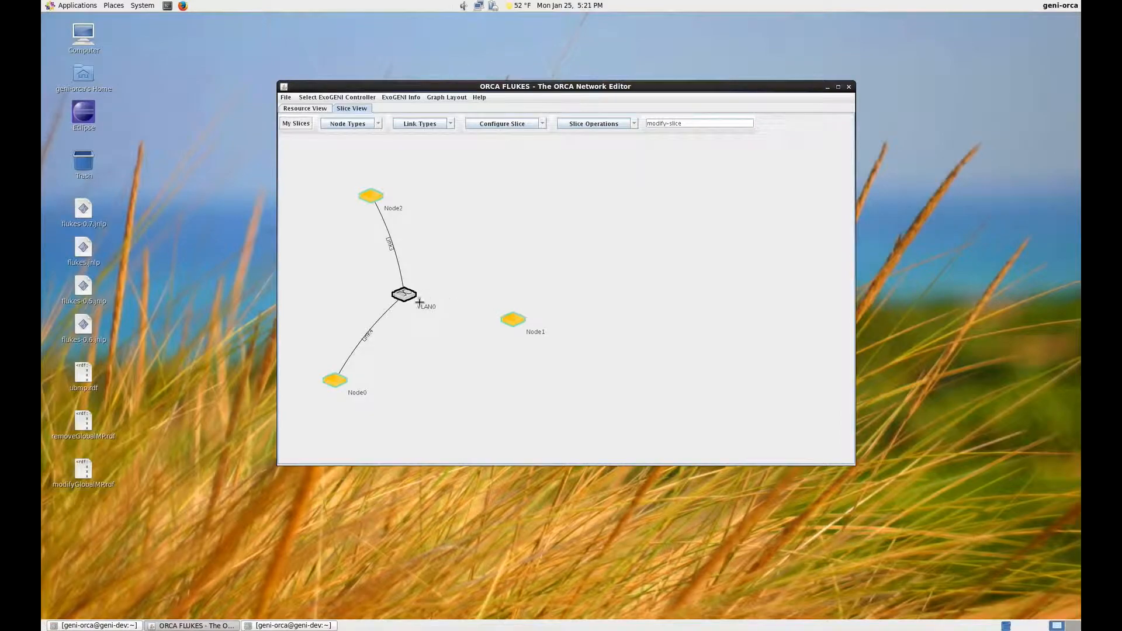
Step: Connect the VLAN to Node1 and assign IP addresses to the new topology with Auto IP
{"action": "left_click_drag", "start_coordinate": [404, 294], "coordinate": [512, 319]}
{"action": "left_click", "coordinate": [542, 123]}
{"action": "left_click", "coordinate": [479, 146]}
Step: Submit the shared-VLAN topology changes for modify-slice and poll the updated manifest
{"action": "left_click", "coordinate": [633, 123]}
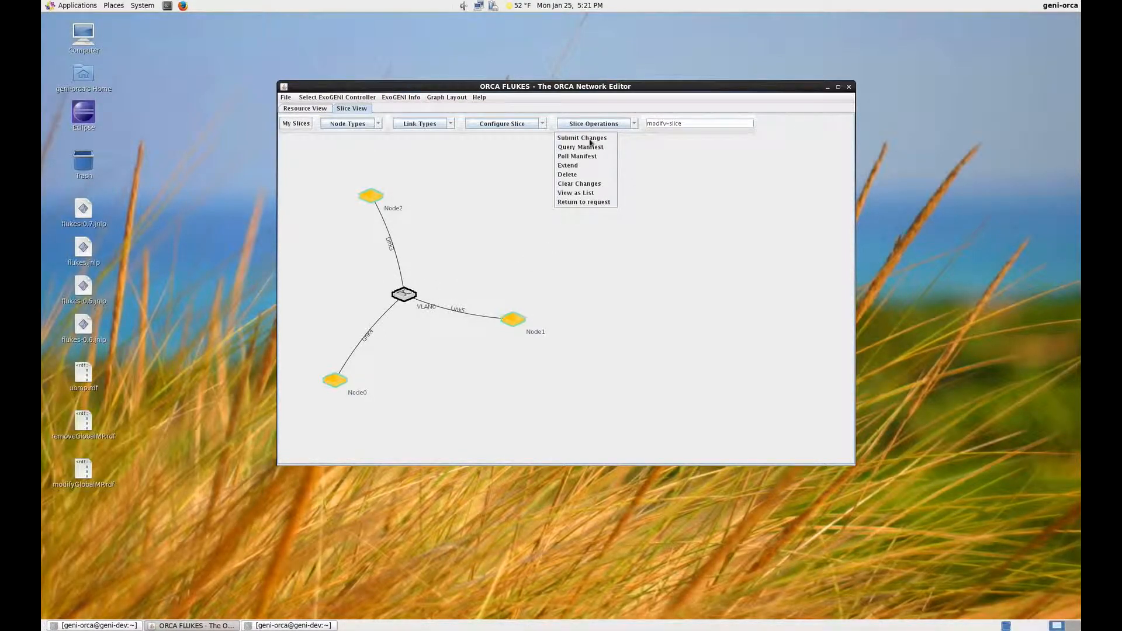
{"action": "left_click", "coordinate": [590, 141]}
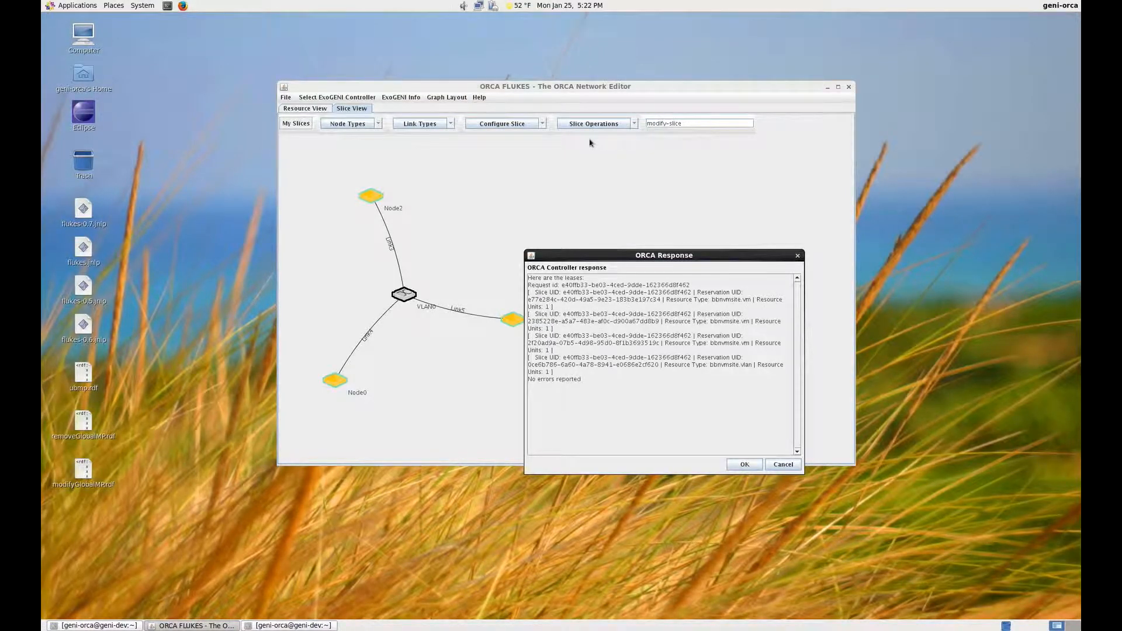
{"action": "left_click", "coordinate": [744, 464]}
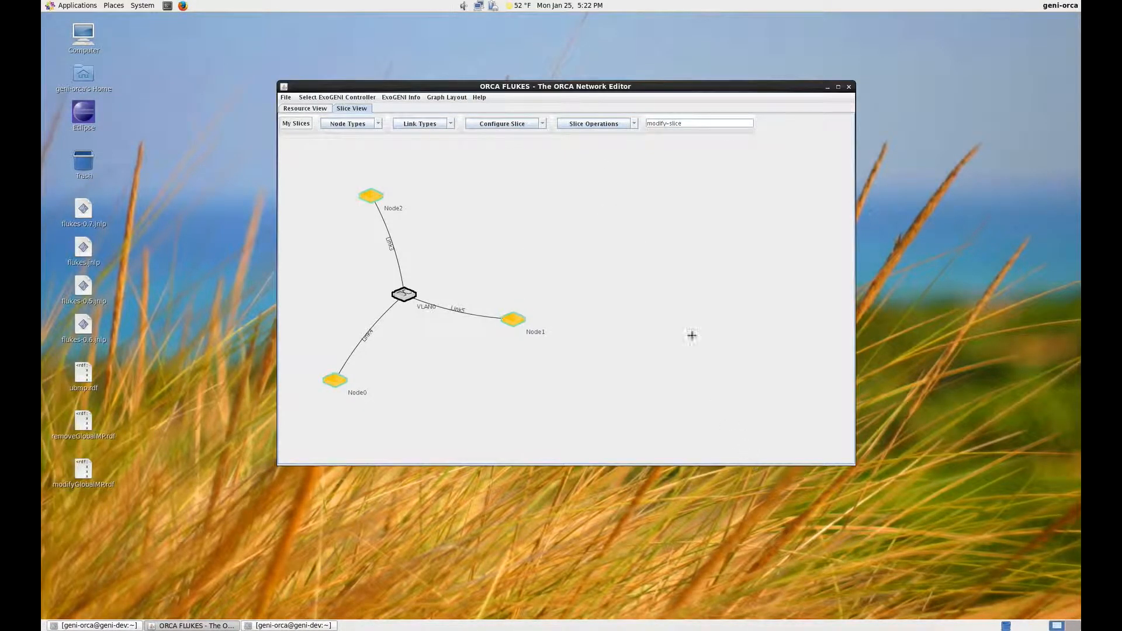
{"action": "left_click", "coordinate": [633, 122]}
{"action": "left_click", "coordinate": [571, 155]}
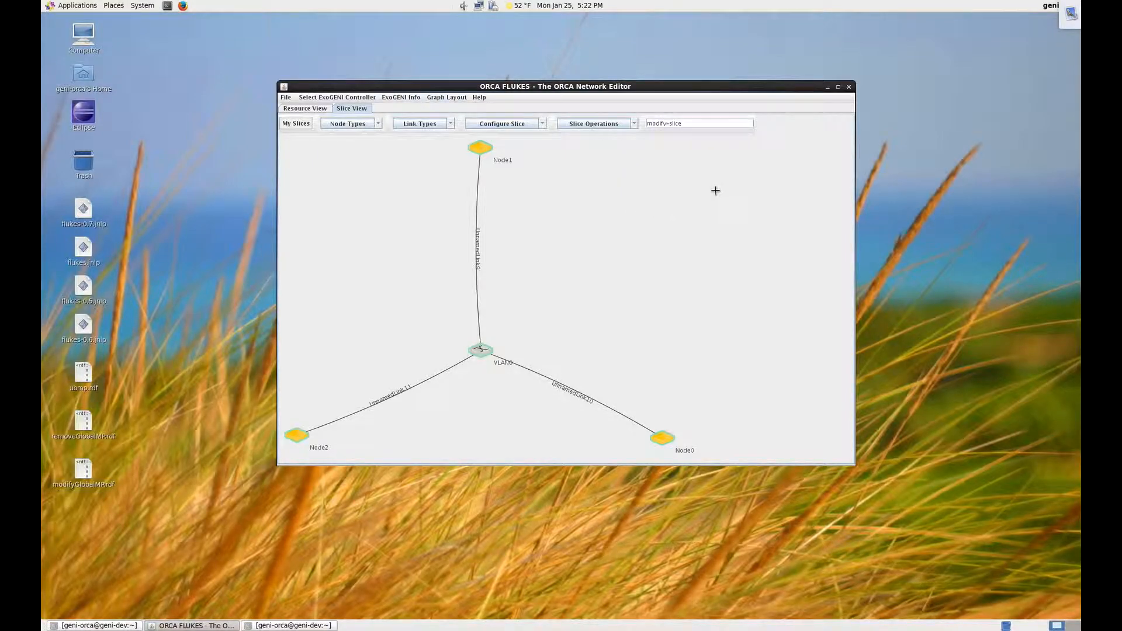
Step: Add a new node and a storage element beside the existing topology and link the two together
{"action": "left_click", "coordinate": [378, 129]}
{"action": "left_click", "coordinate": [350, 137]}
{"action": "left_click", "coordinate": [775, 184]}
{"action": "left_click", "coordinate": [378, 127]}
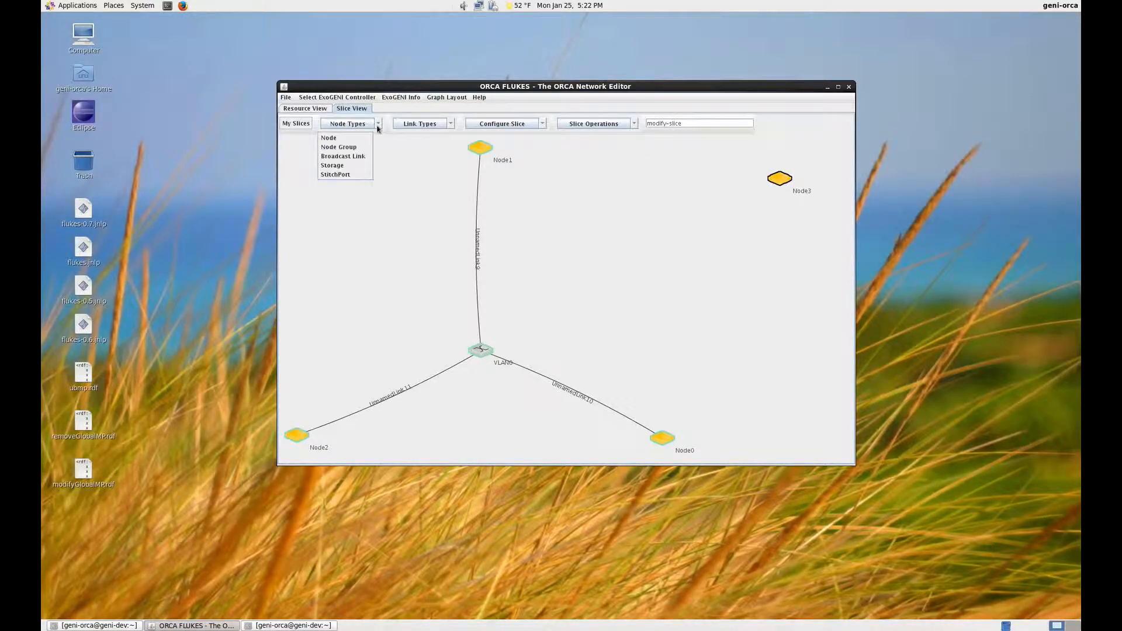
{"action": "left_click", "coordinate": [347, 166]}
{"action": "left_click", "coordinate": [810, 260]}
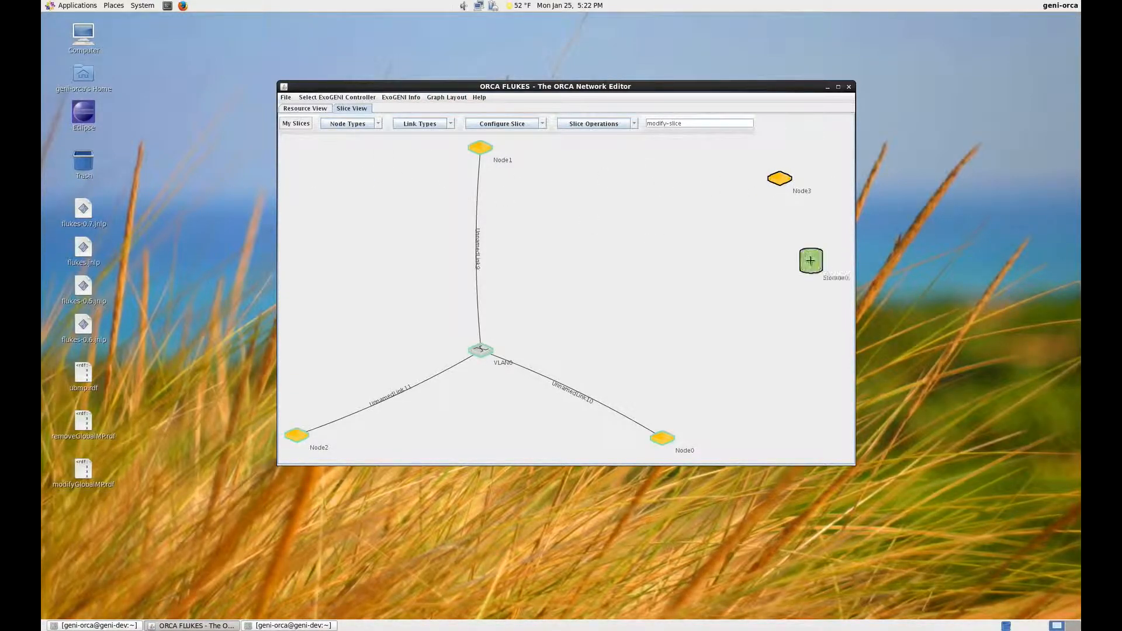
{"action": "left_click_drag", "start_coordinate": [811, 261], "coordinate": [779, 178]}
Step: Configure Node3 with domain OSF (Oakland, CA USA) XO Rack, node type XO Medium and image Centos 6.7 v1.0.0
{"action": "right_click", "coordinate": [780, 180]}
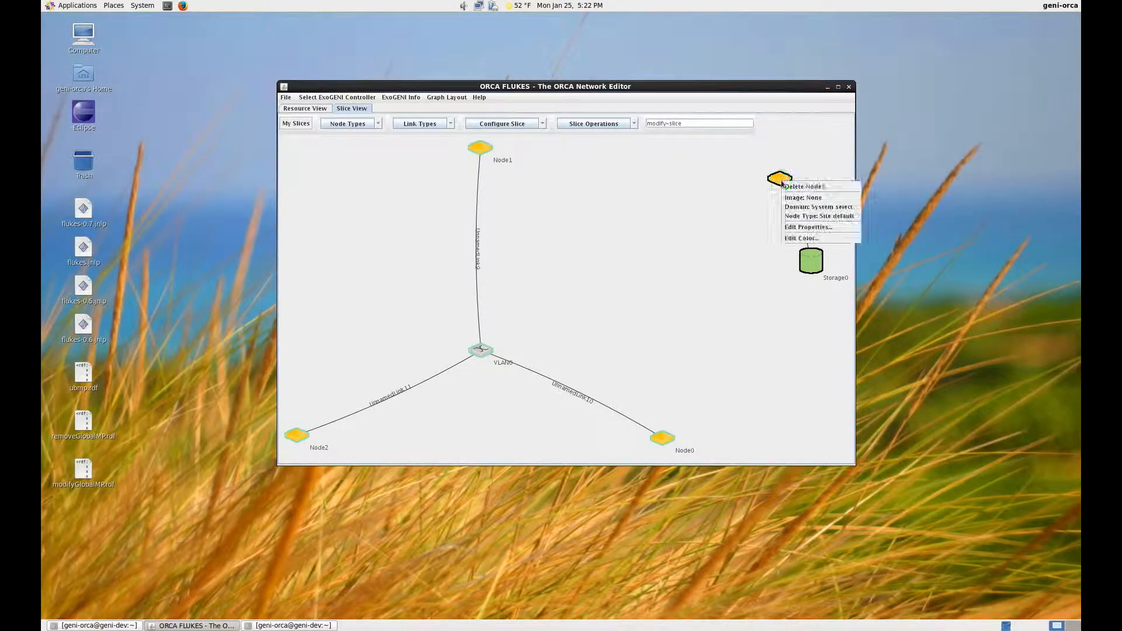
{"action": "left_click", "coordinate": [807, 226]}
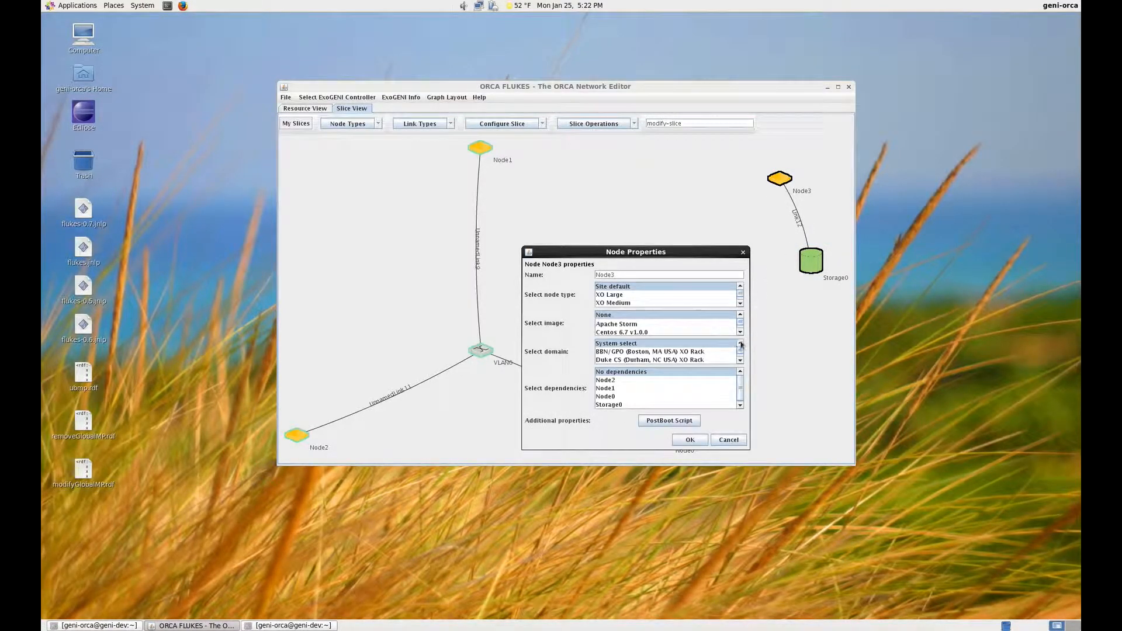
{"action": "left_click", "coordinate": [739, 360]}
{"action": "left_click", "coordinate": [739, 360]}
{"action": "left_click", "coordinate": [739, 361]}
{"action": "left_click", "coordinate": [740, 361]}
{"action": "left_click", "coordinate": [680, 352]}
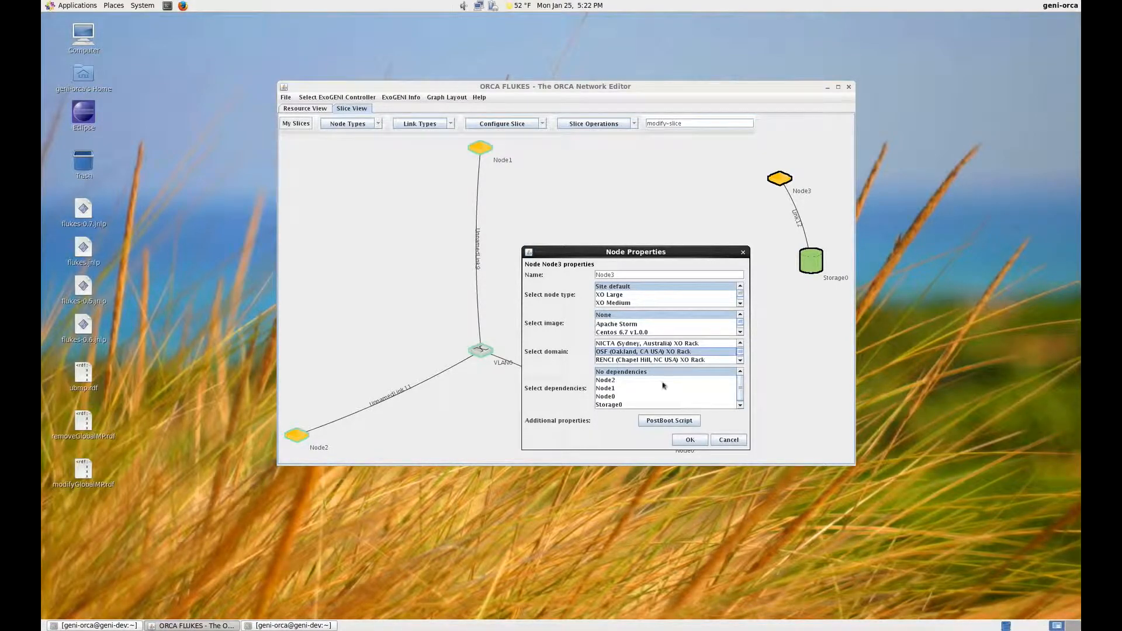
{"action": "left_click", "coordinate": [626, 304]}
{"action": "left_click", "coordinate": [641, 331]}
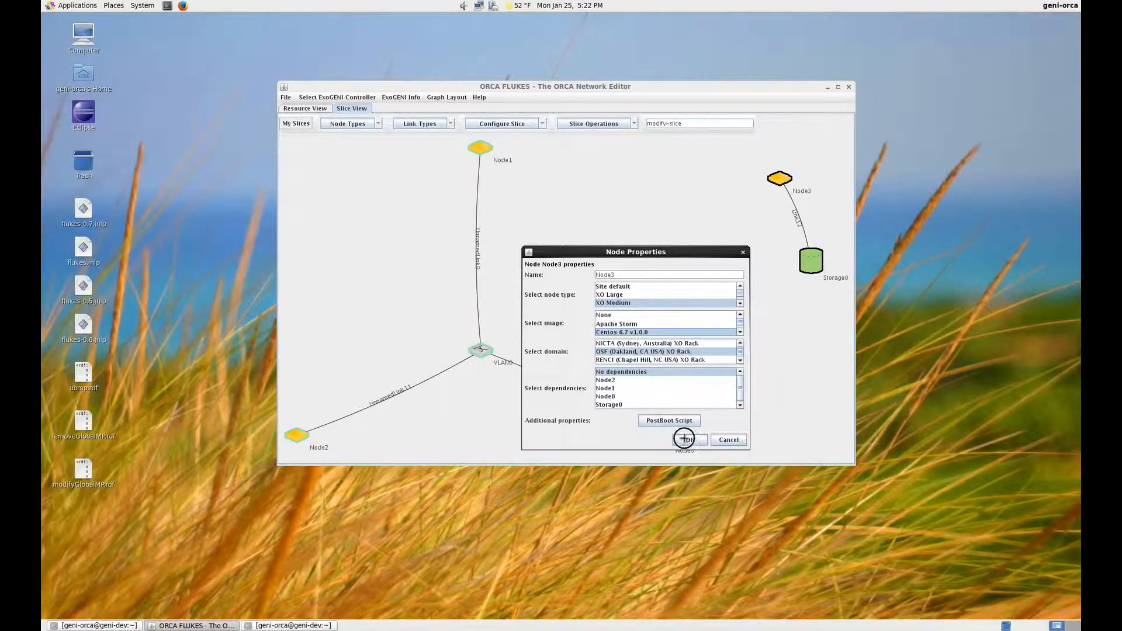
{"action": "left_click", "coordinate": [687, 440]}
Step: Set Storage0's domain to OSF (Oakland, CA USA) XO Rack and fill in its capacity
{"action": "right_click", "coordinate": [814, 261]}
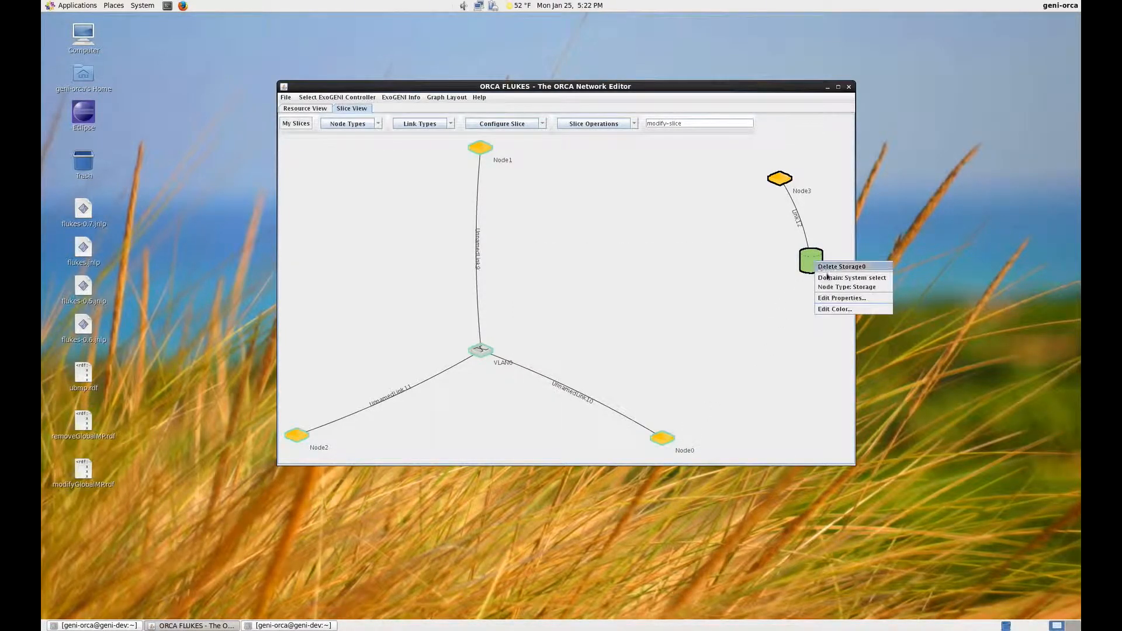
{"action": "left_click", "coordinate": [856, 303]}
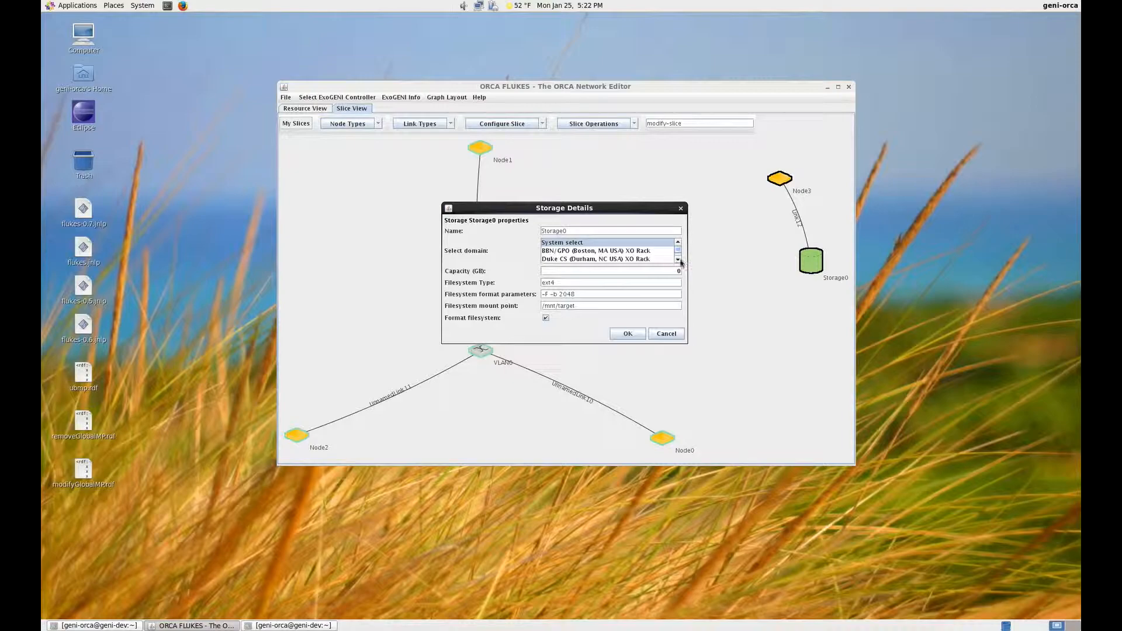
{"action": "scroll", "coordinate": [676, 257], "scroll_direction": "down", "scroll_amount": 4}
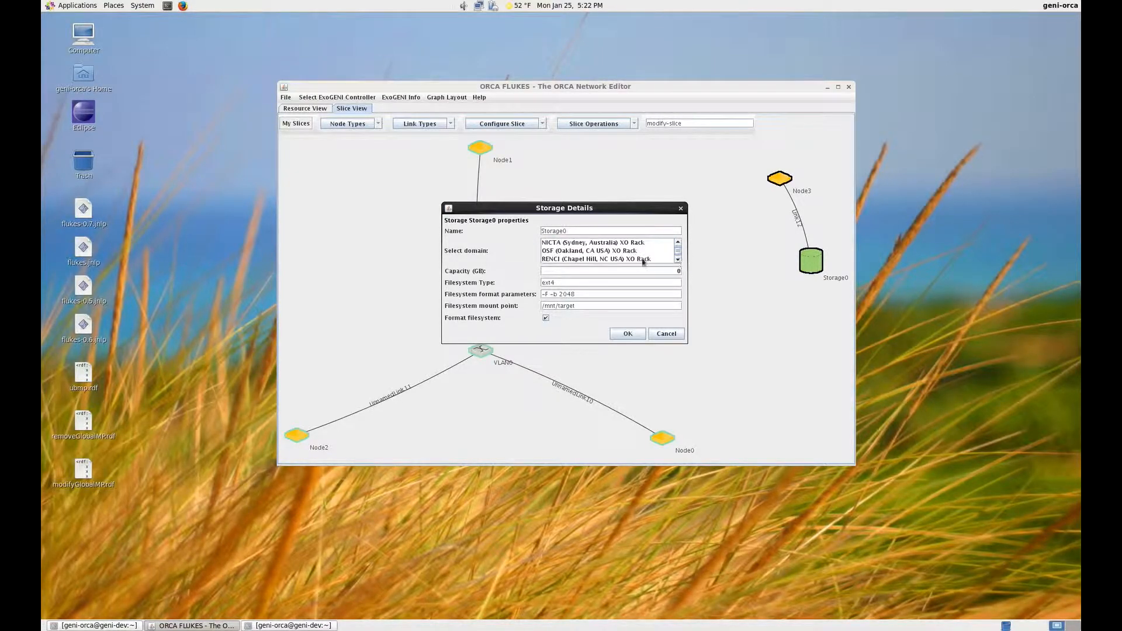
{"action": "left_click", "coordinate": [625, 252]}
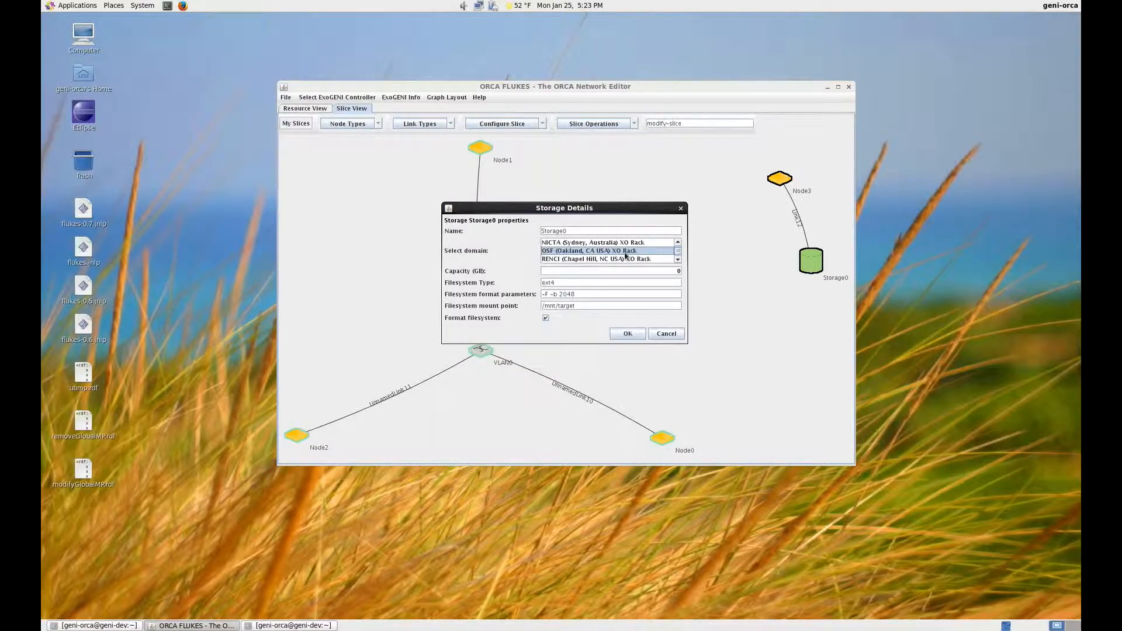
{"action": "left_click", "coordinate": [676, 271]}
{"action": "left_click", "coordinate": [628, 332]}
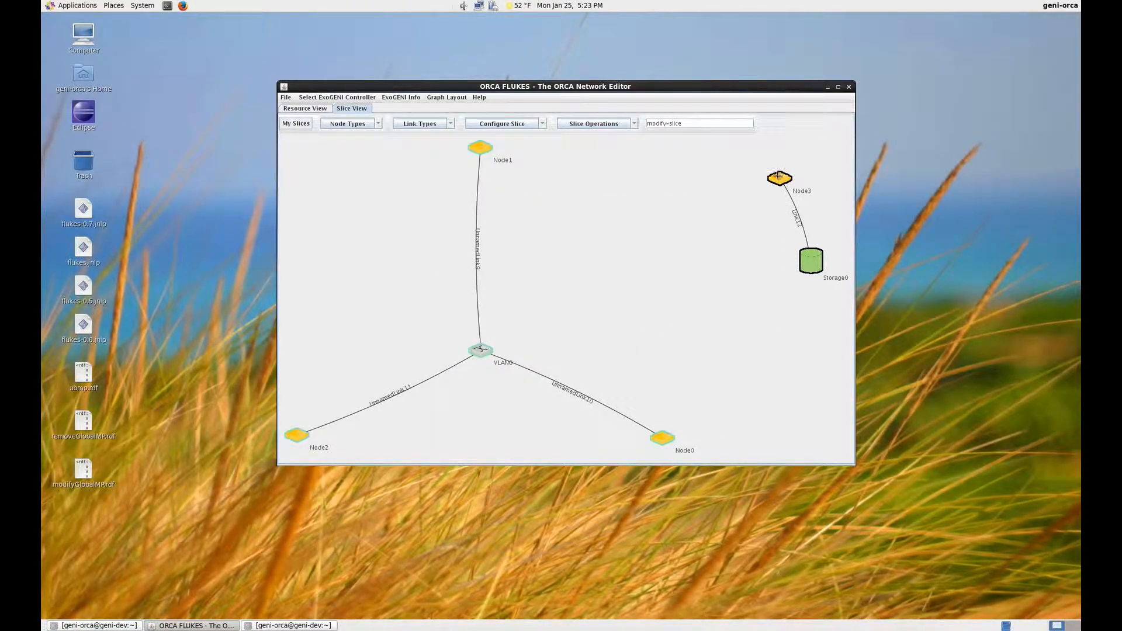
Step: Link Node3 to Node1 and check the settings of Node3 and Storage0
{"action": "left_click_drag", "start_coordinate": [779, 178], "coordinate": [478, 148]}
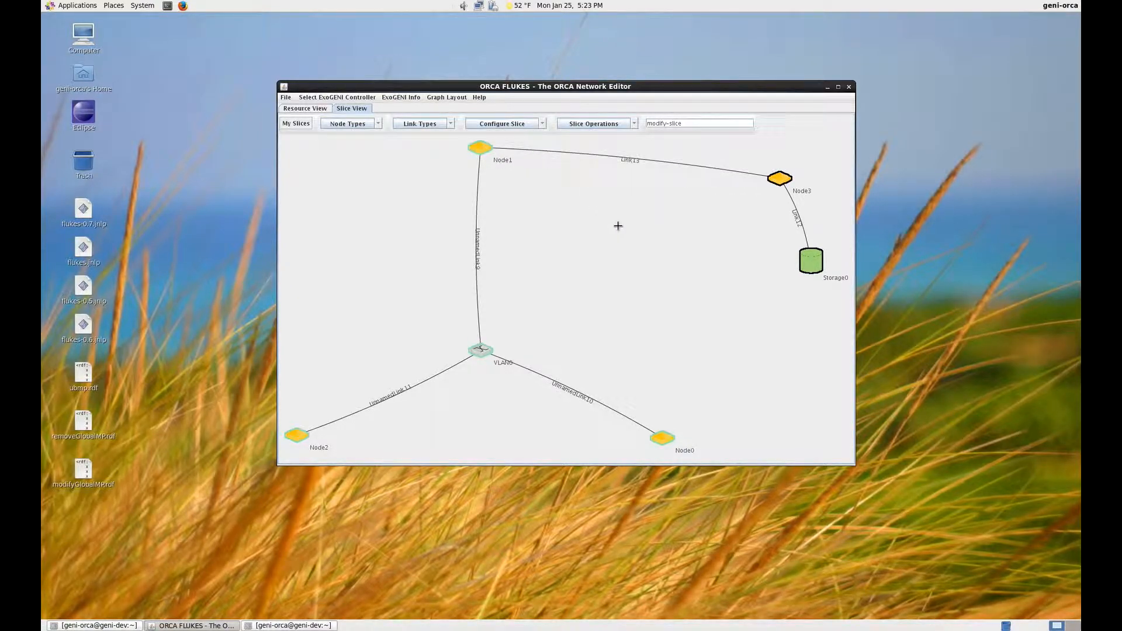
{"action": "right_click", "coordinate": [780, 179]}
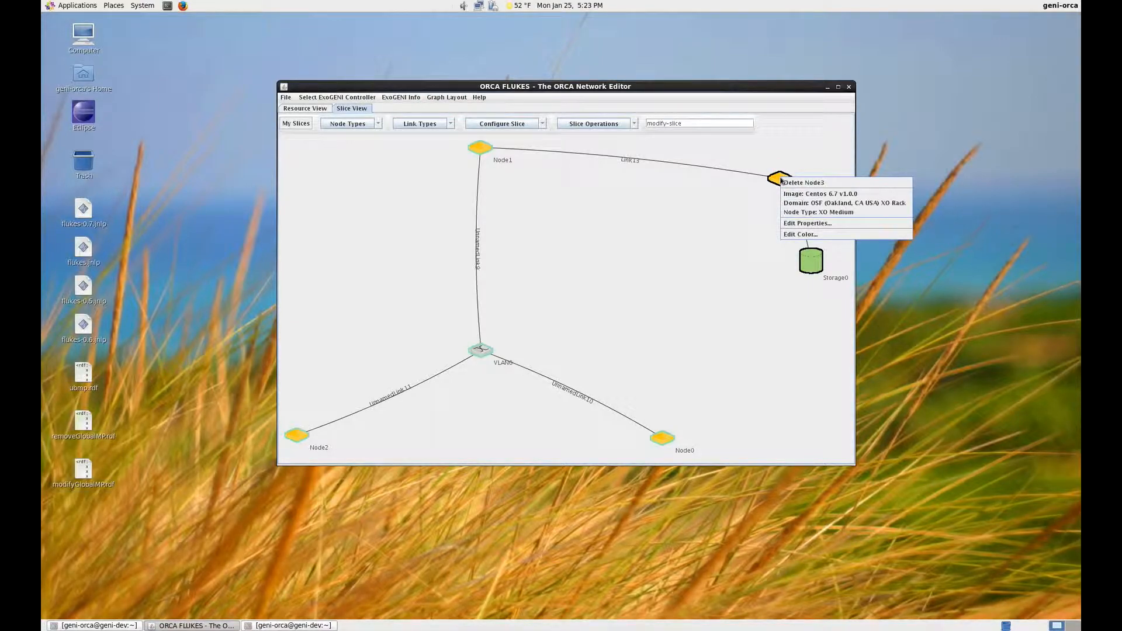
{"action": "key", "text": "Escape"}
{"action": "right_click", "coordinate": [809, 256]}
{"action": "key", "text": "Escape"}
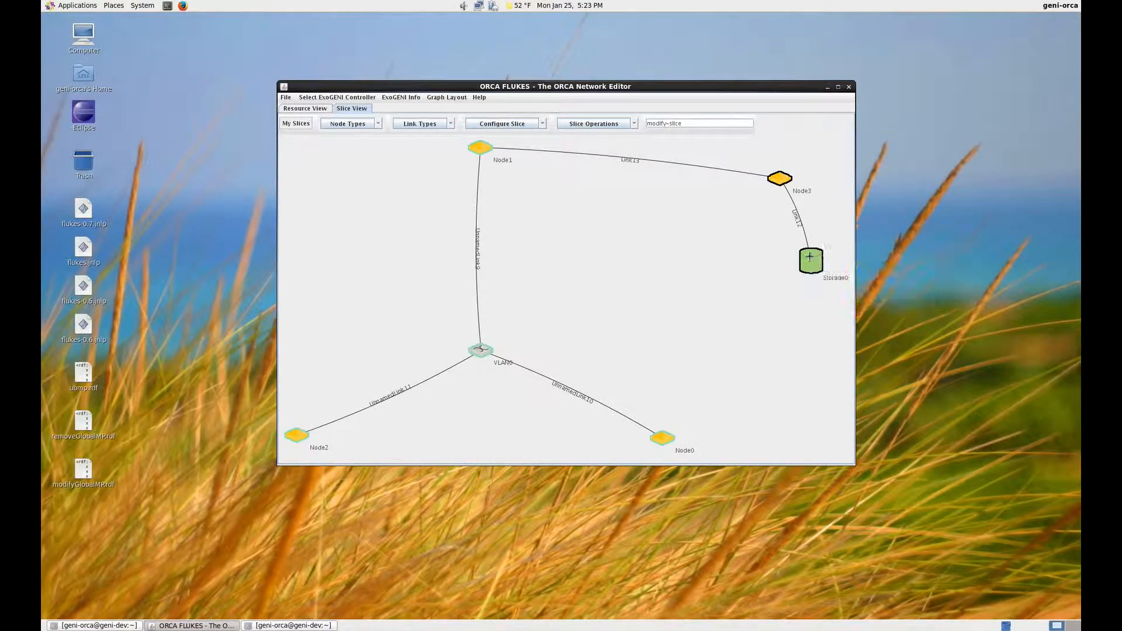
Step: Submit the changes adding Node3 and its storage to modify-slice and poll the updated manifest
{"action": "left_click", "coordinate": [631, 124]}
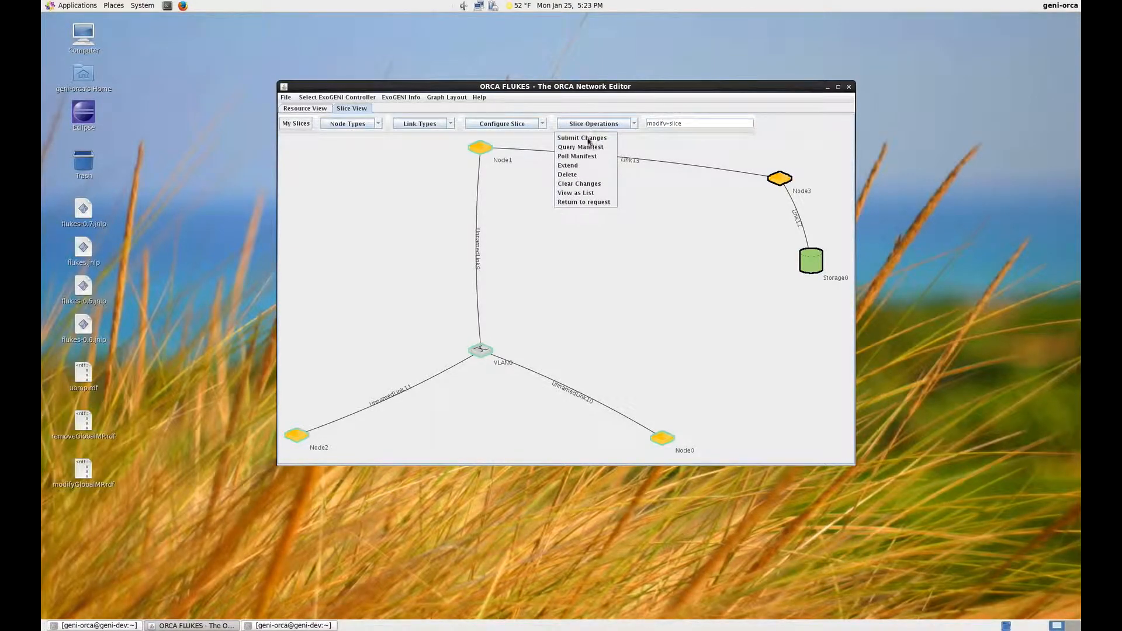
{"action": "left_click", "coordinate": [583, 138]}
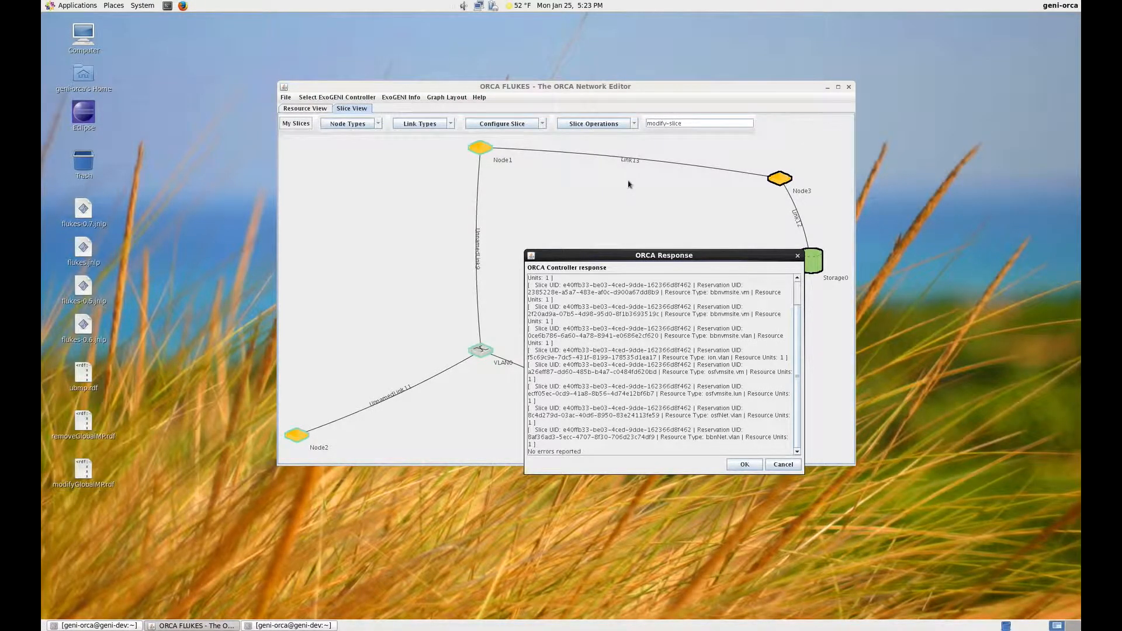
{"action": "left_click", "coordinate": [754, 464]}
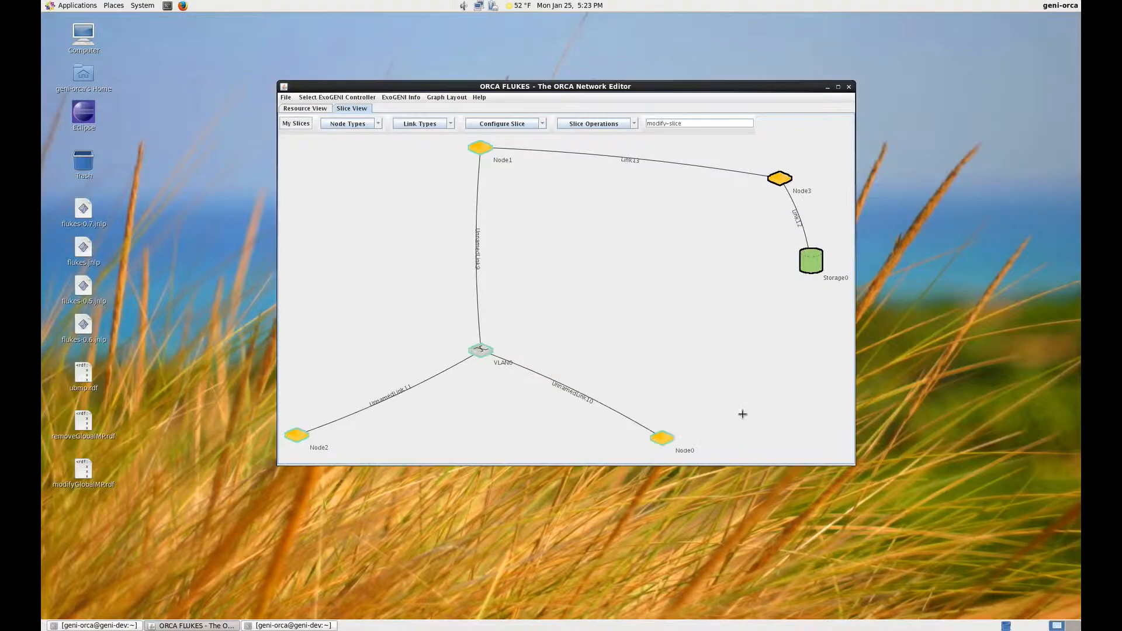
{"action": "left_click", "coordinate": [634, 121]}
{"action": "left_click", "coordinate": [587, 157]}
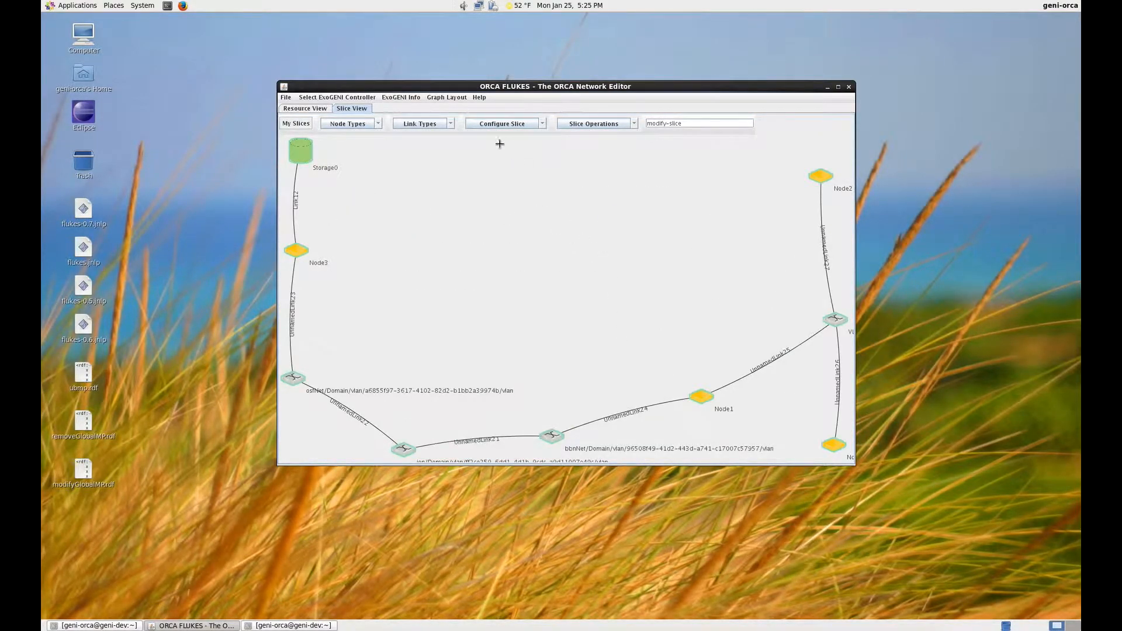
Step: Rearrange the slice graph with the Kamada-Kawai layout
{"action": "left_click", "coordinate": [463, 102]}
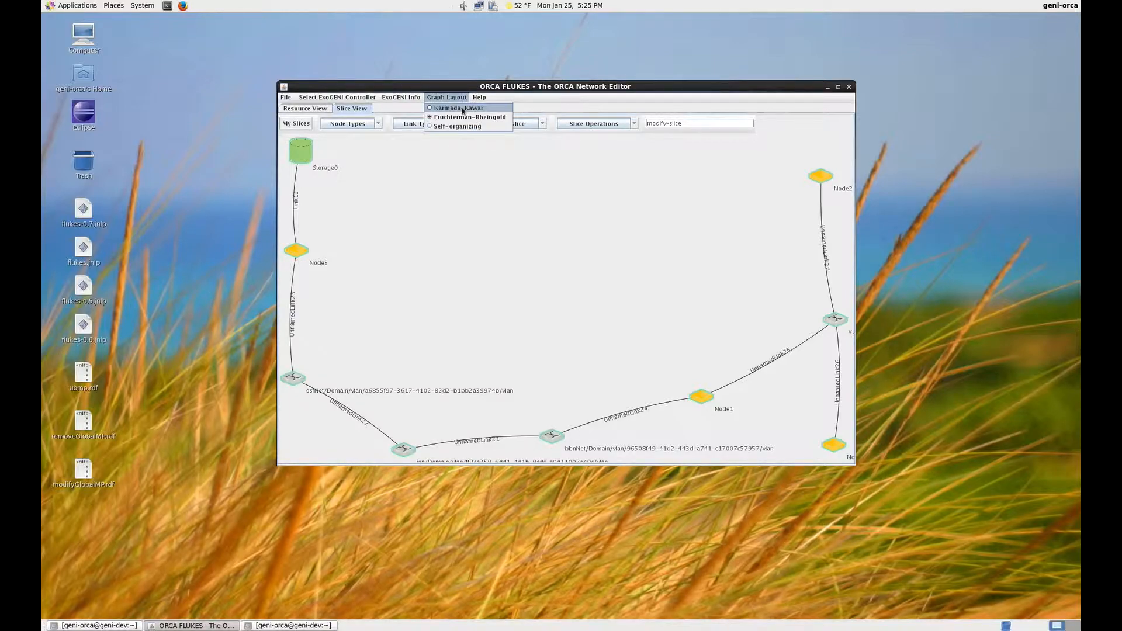
{"action": "left_click", "coordinate": [463, 109]}
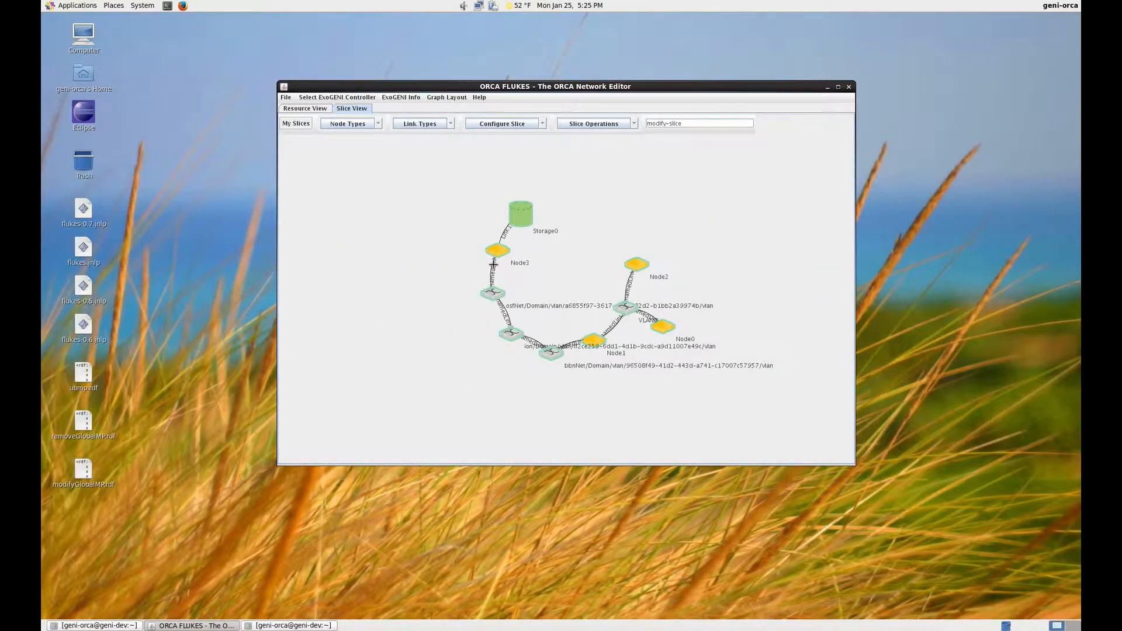